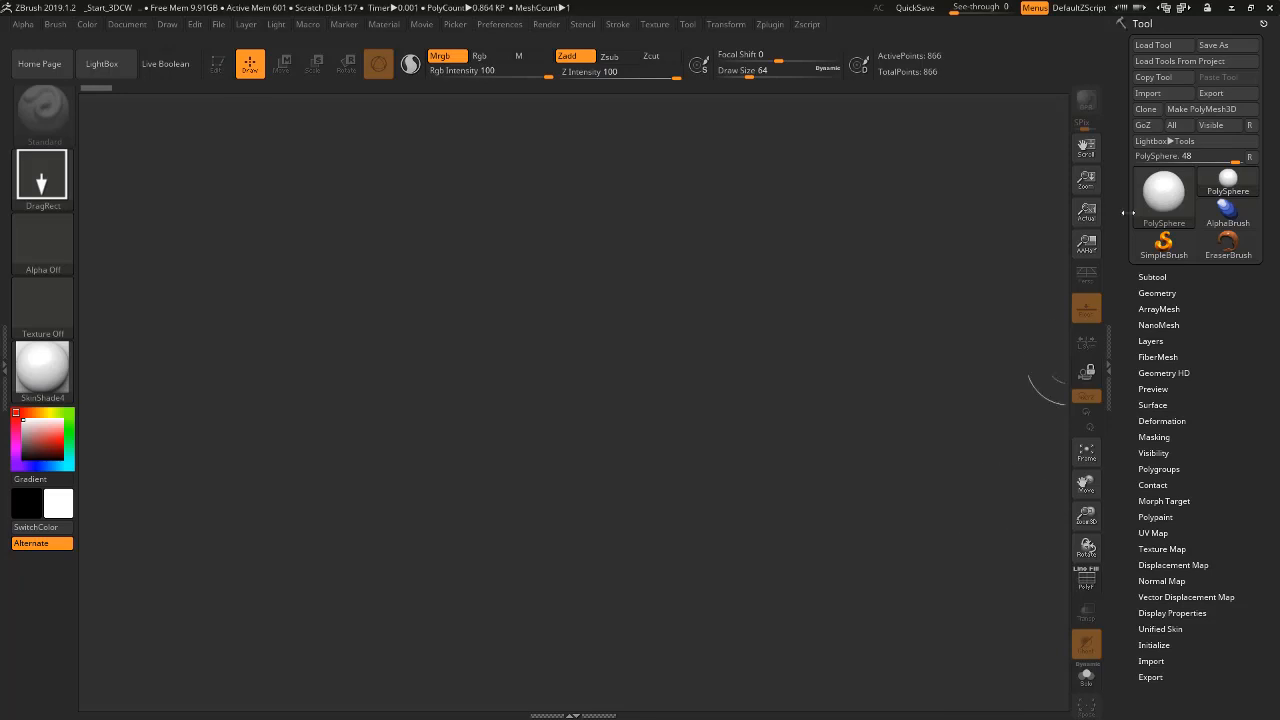
# - Place a Plane3D mesh on the canvas, make it editable, and hide the floor grid
pyautogui.click(1177, 183)
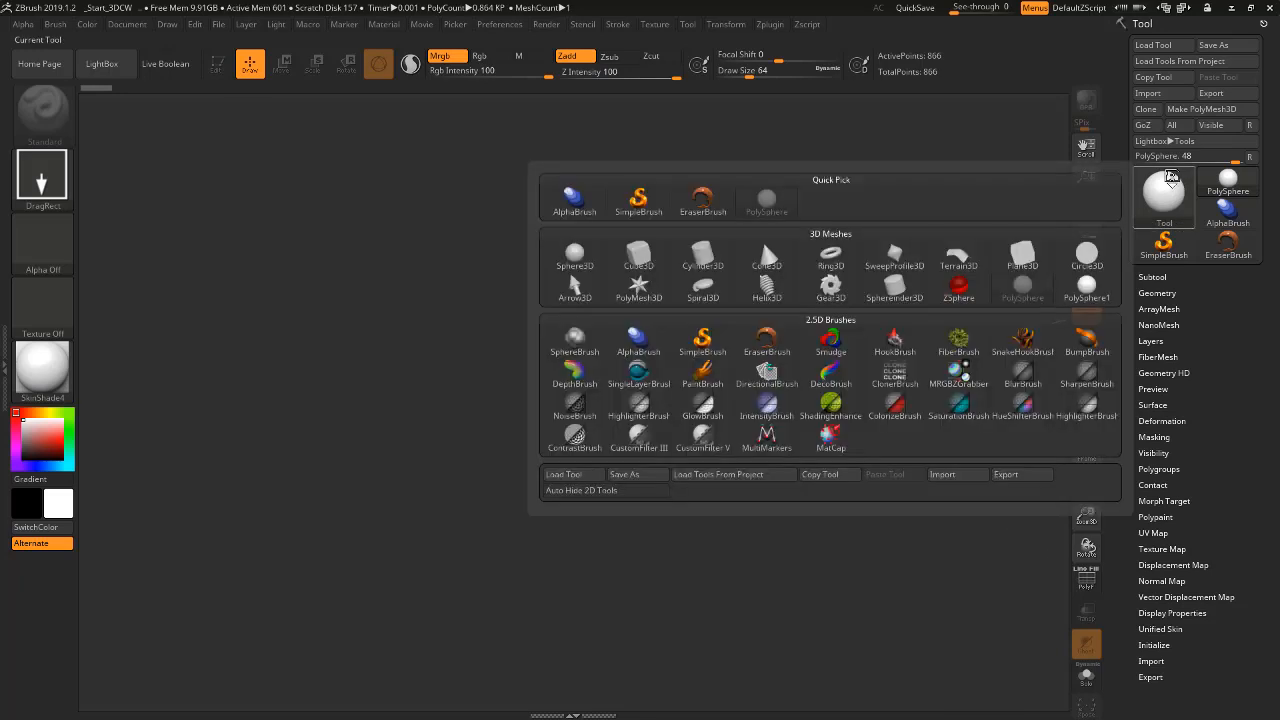
pyautogui.click(1025, 254)
pyautogui.moveTo(574, 409); pyautogui.dragTo(560, 650)
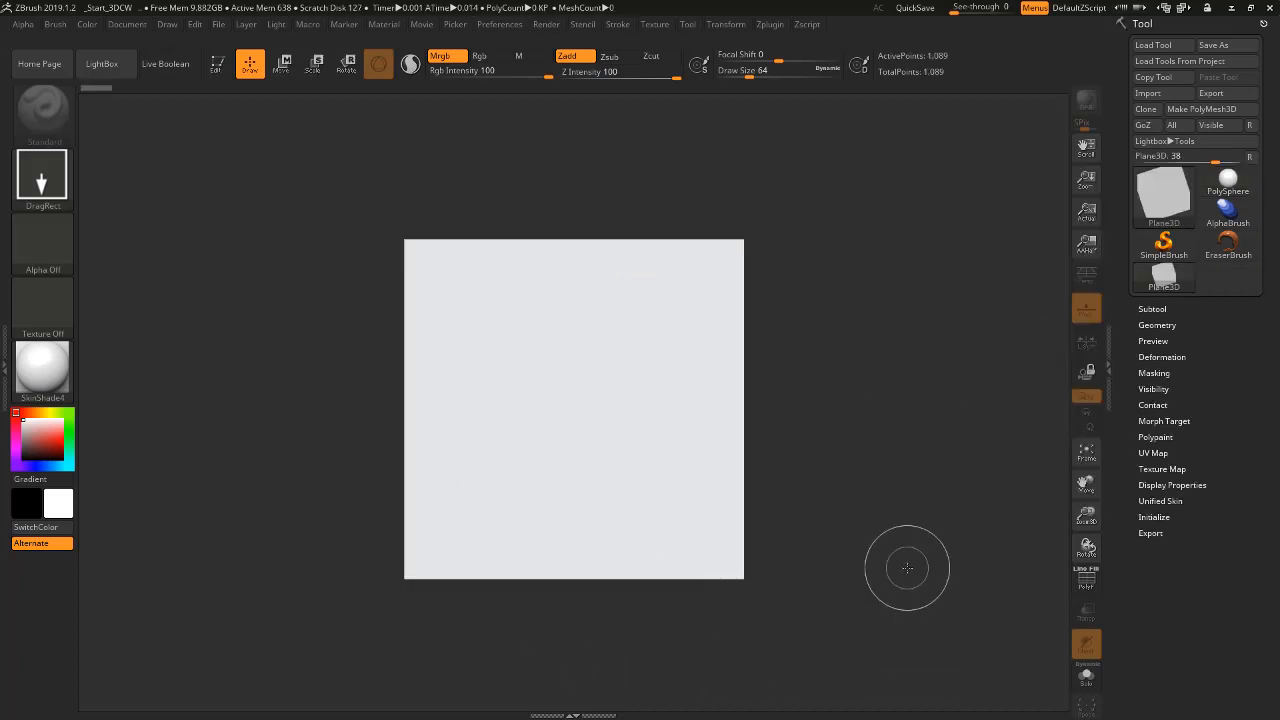
pyautogui.press('t')
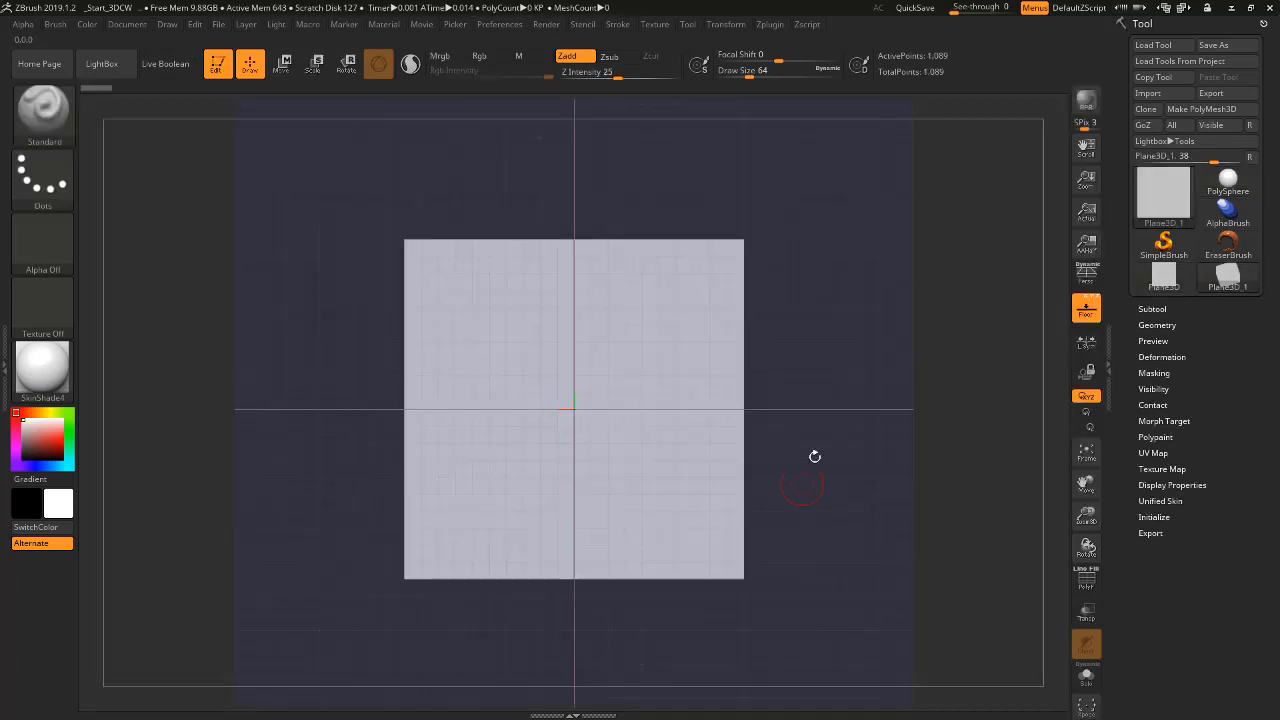
pyautogui.click(1086, 311)
pyautogui.moveTo(929, 463); pyautogui.dragTo(927, 470)
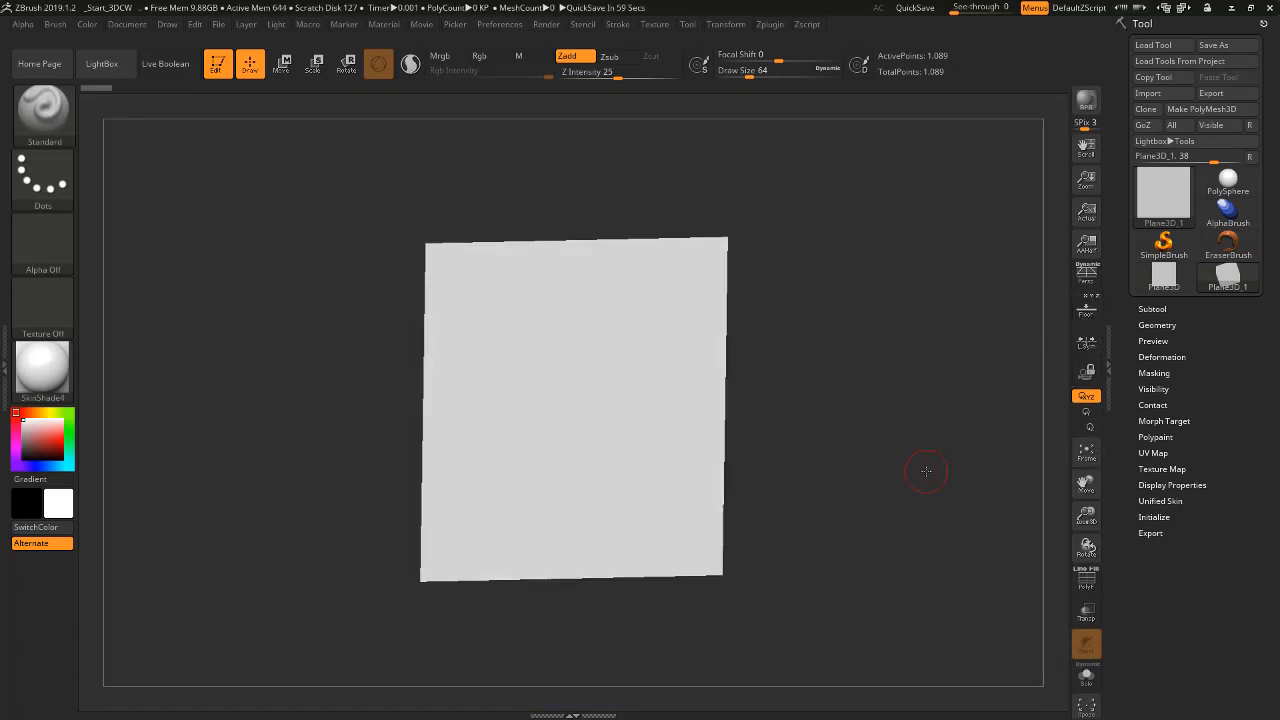
# - Load the StoneWall brush from the Patterns folder of the LightBox brush library
pyautogui.click(102, 64)
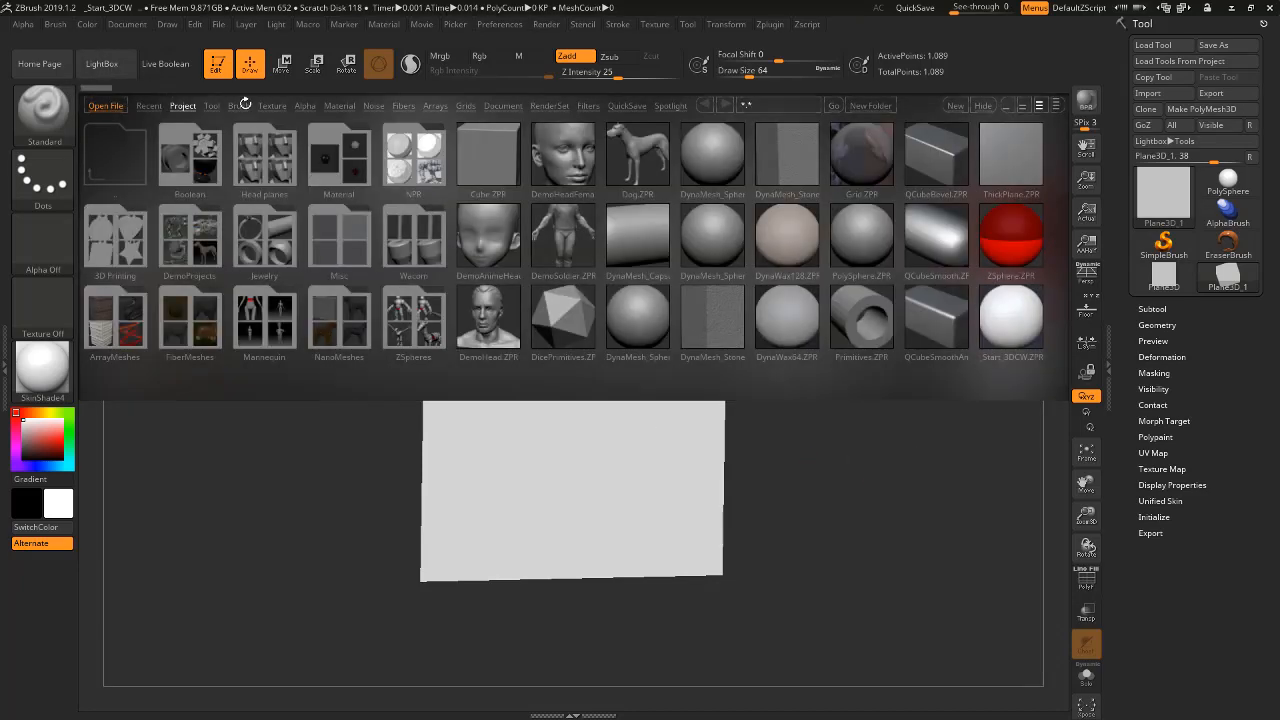
pyautogui.click(240, 106)
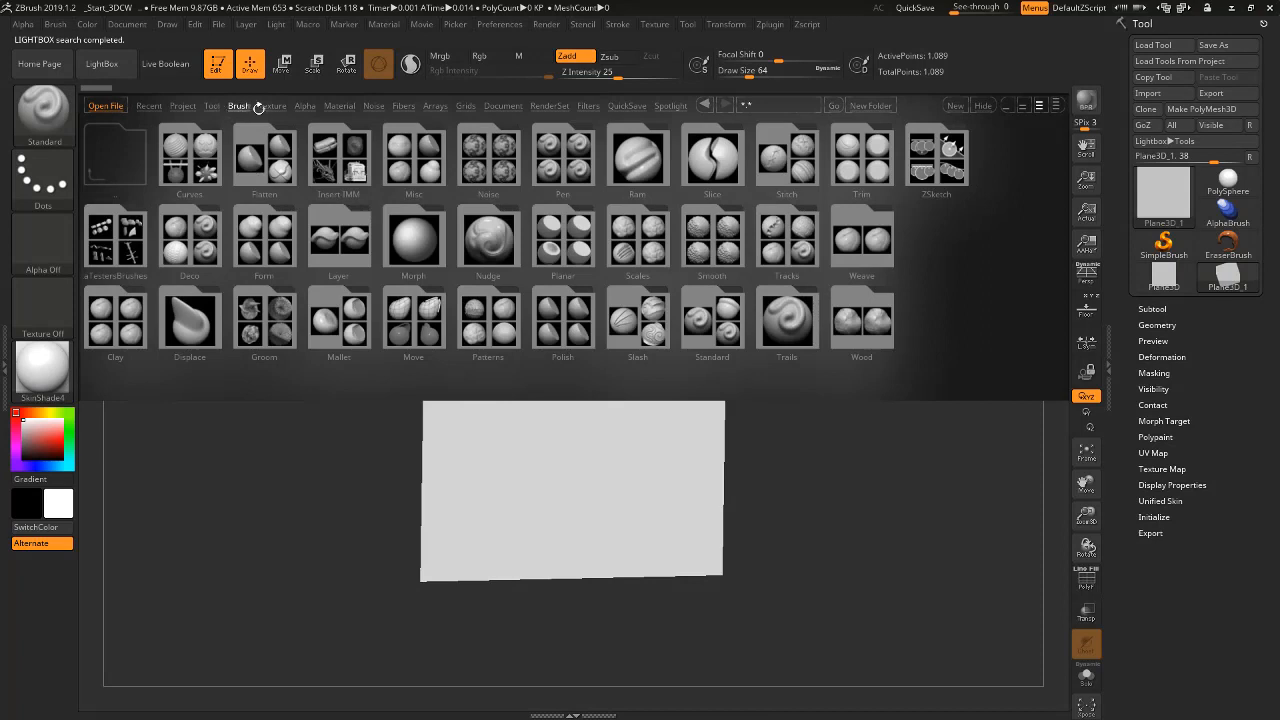
pyautogui.click(303, 106)
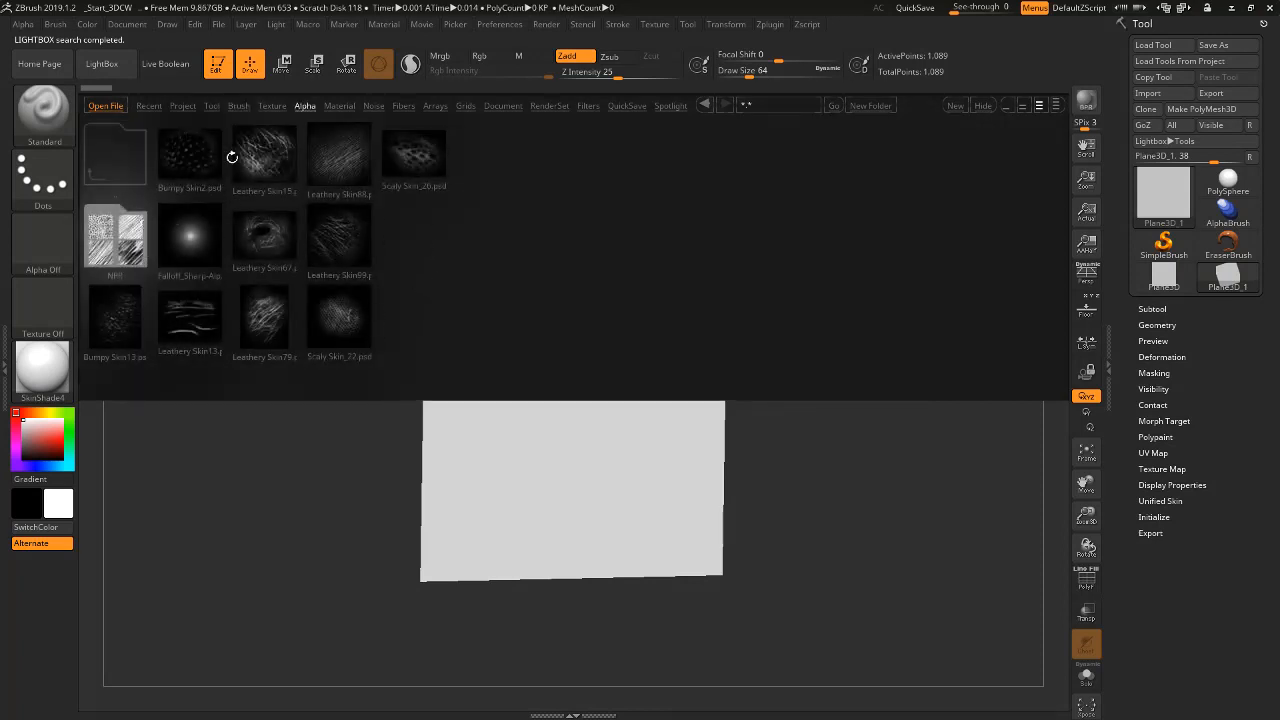
pyautogui.click(238, 106)
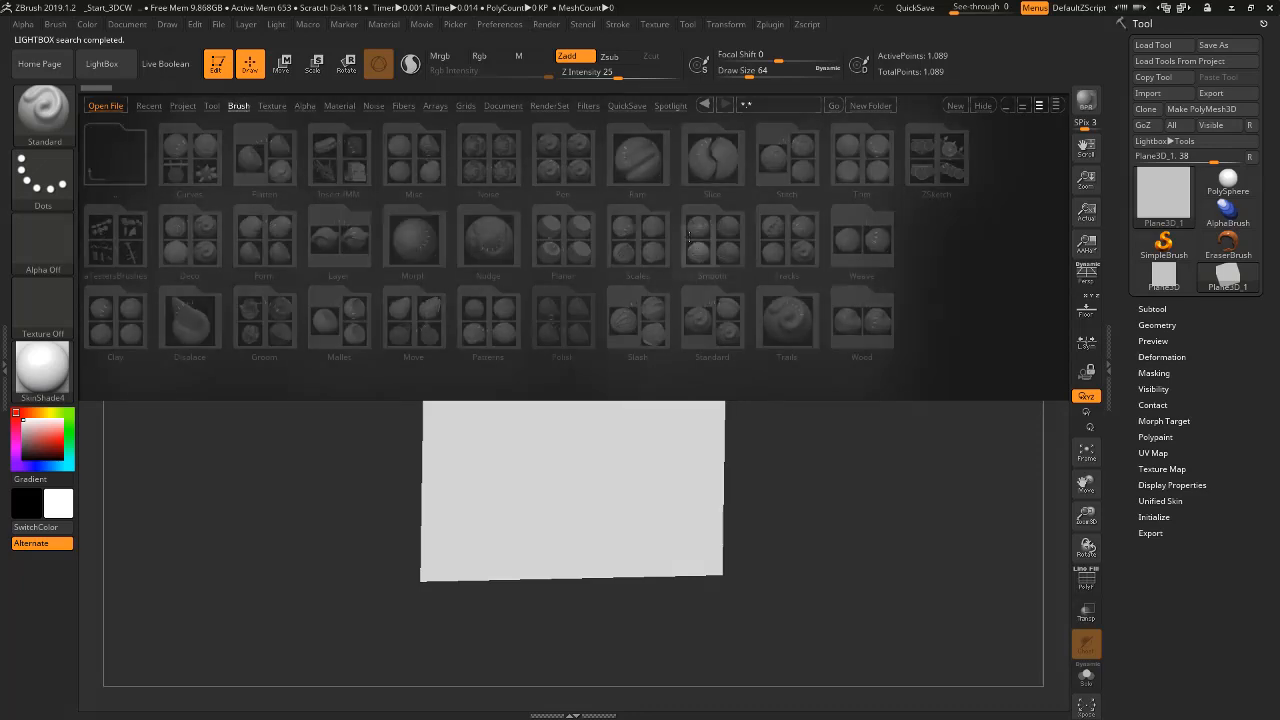
pyautogui.click(668, 254)
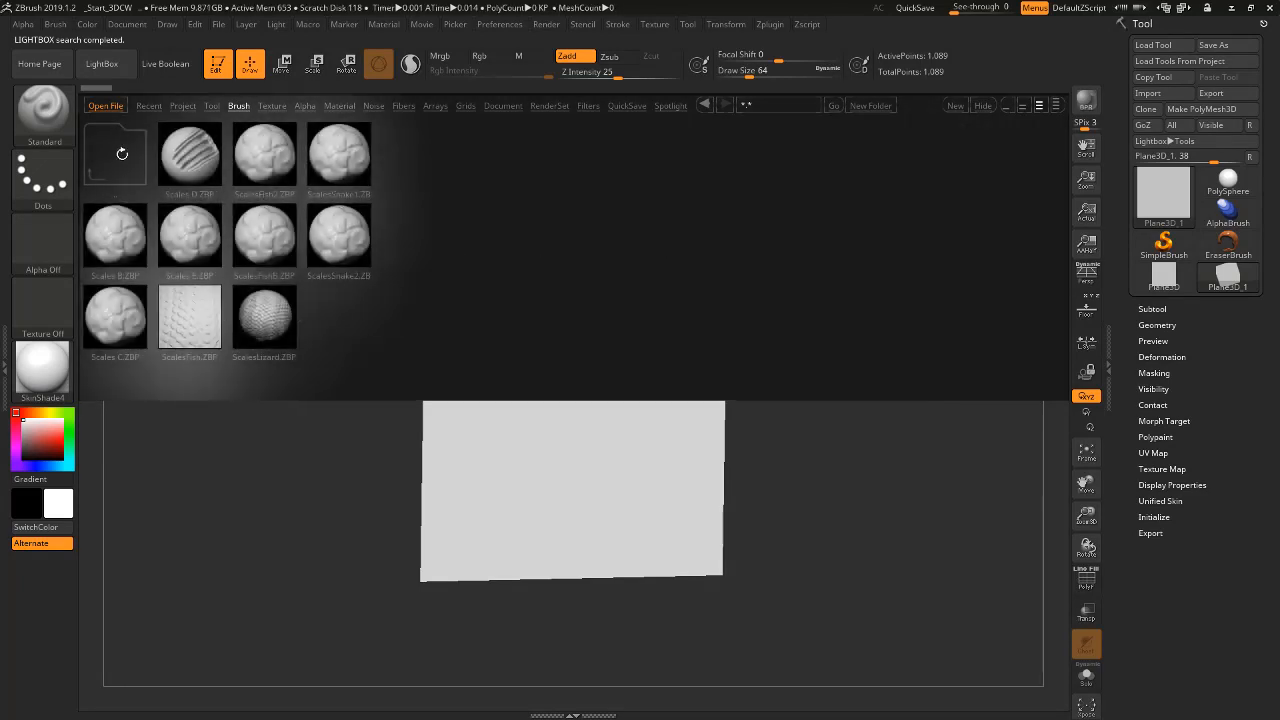
pyautogui.click(238, 100)
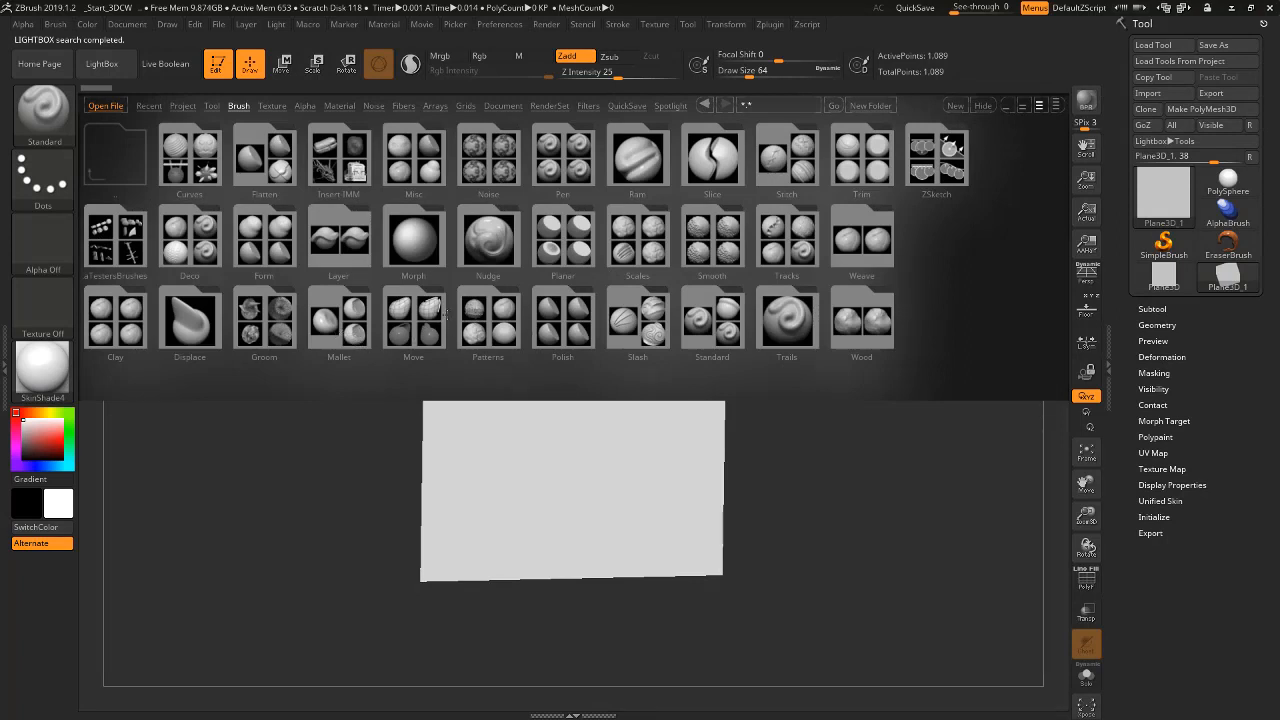
pyautogui.click(481, 331)
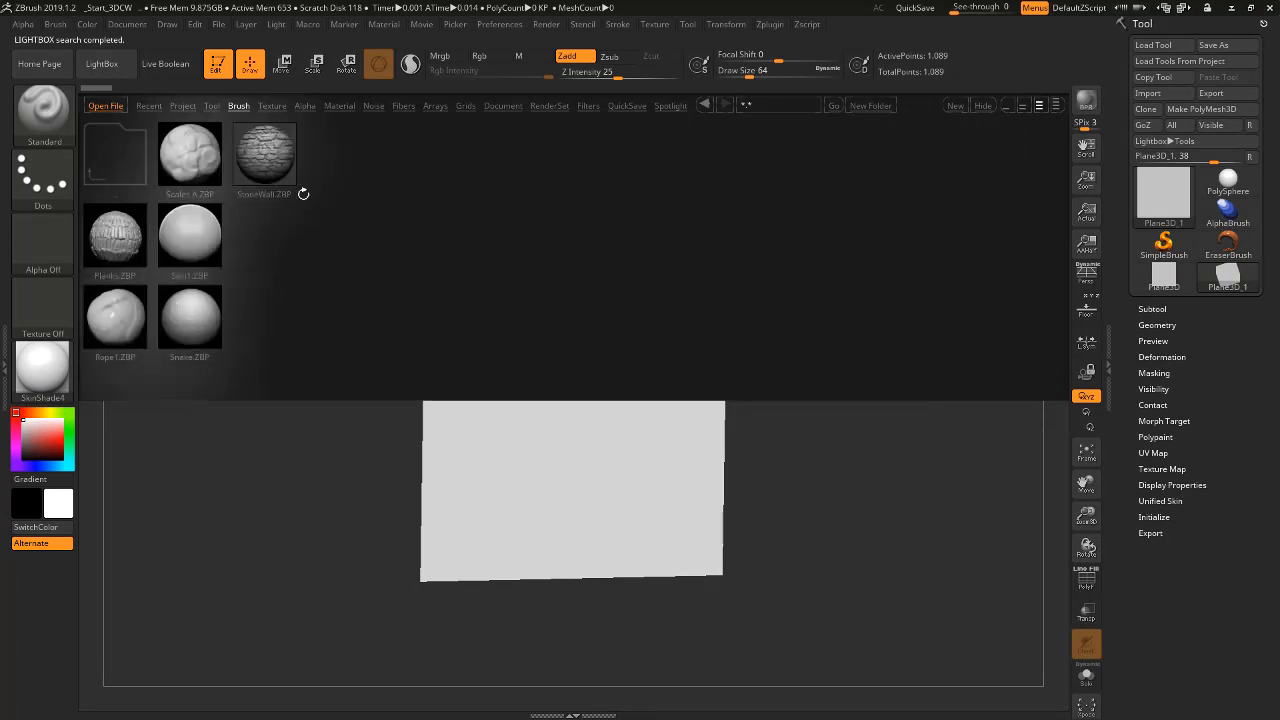
pyautogui.doubleClick(279, 166)
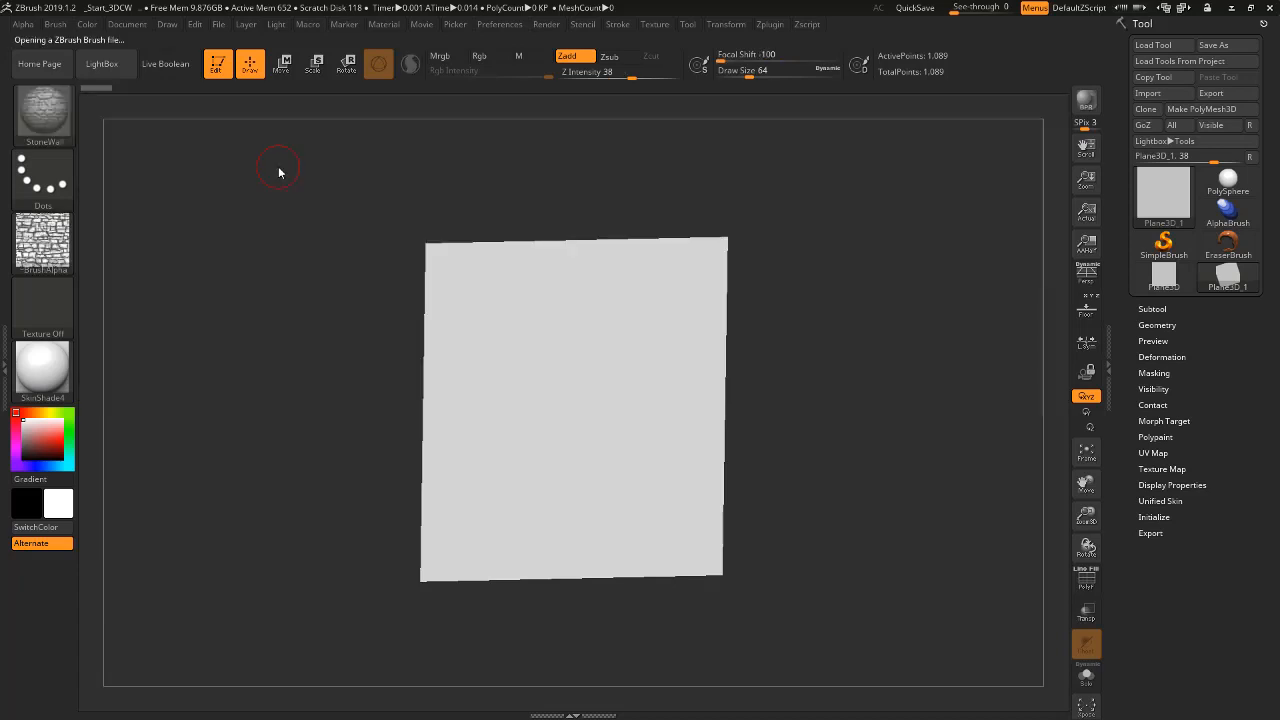
# - Make a texture from the StoneWall brush's alpha
pyautogui.moveTo(51, 247)
pyautogui.click(44, 248)
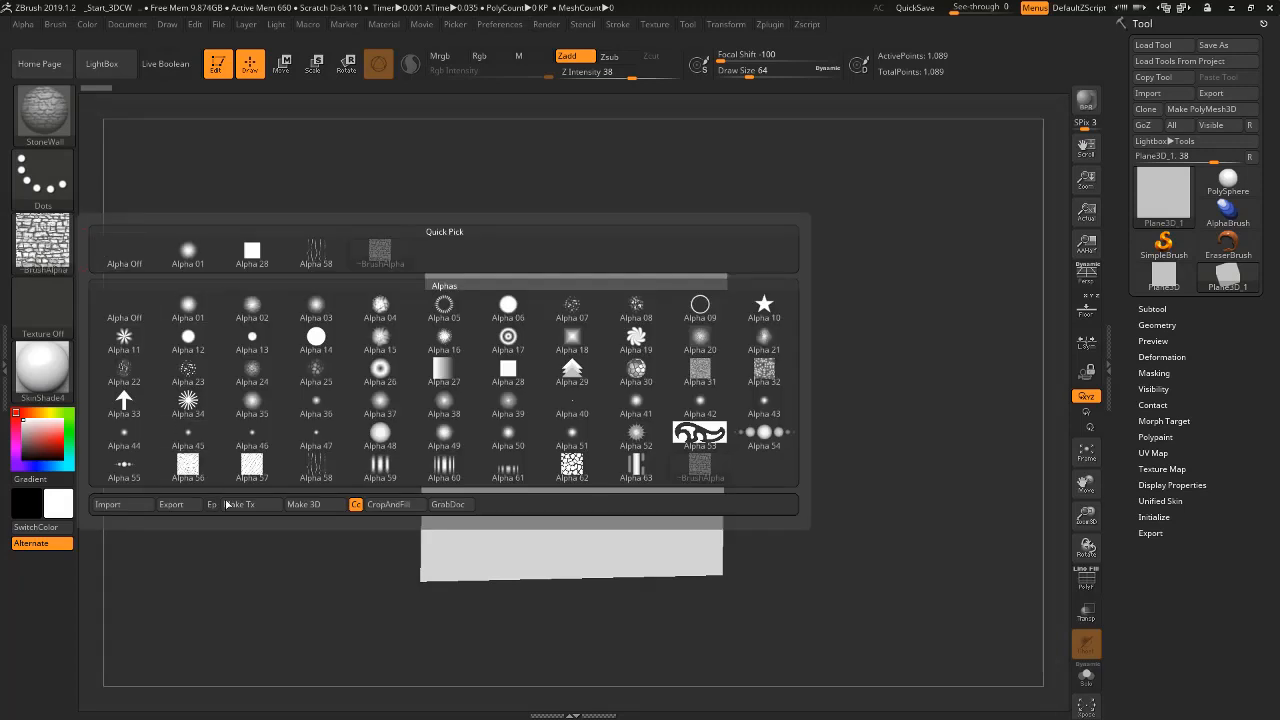
pyautogui.click(259, 505)
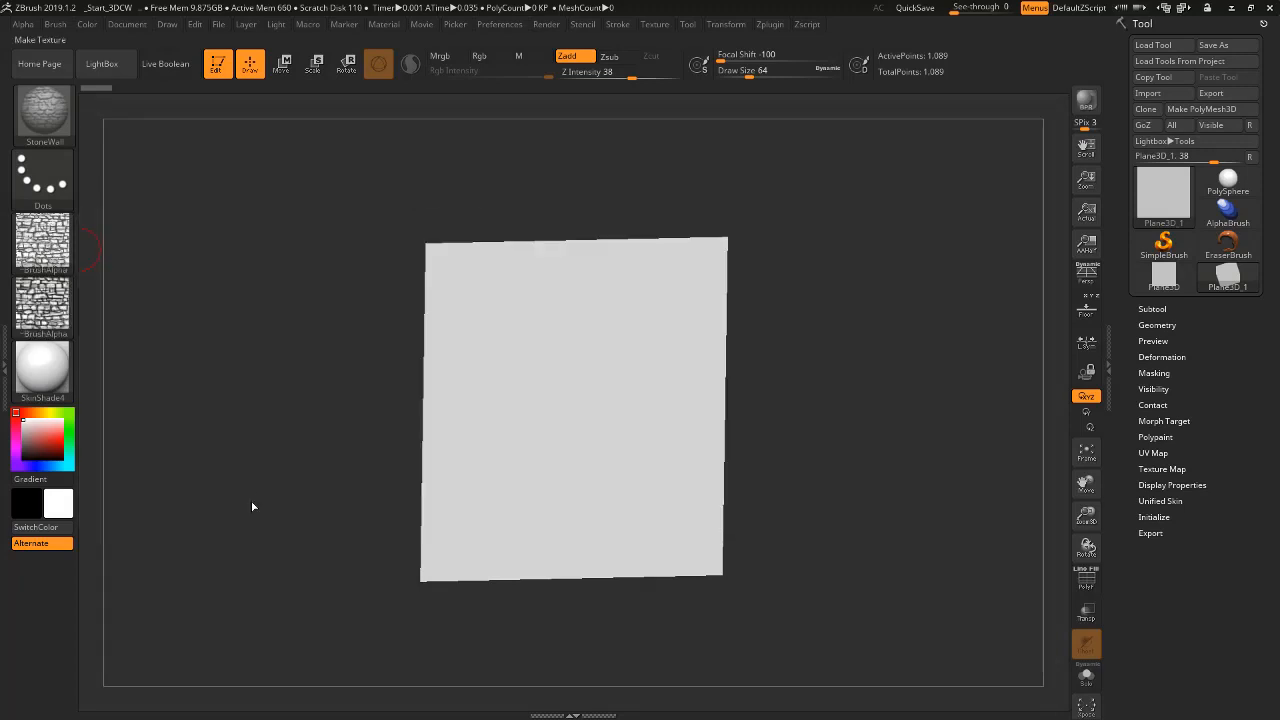
pyautogui.moveTo(60, 305)
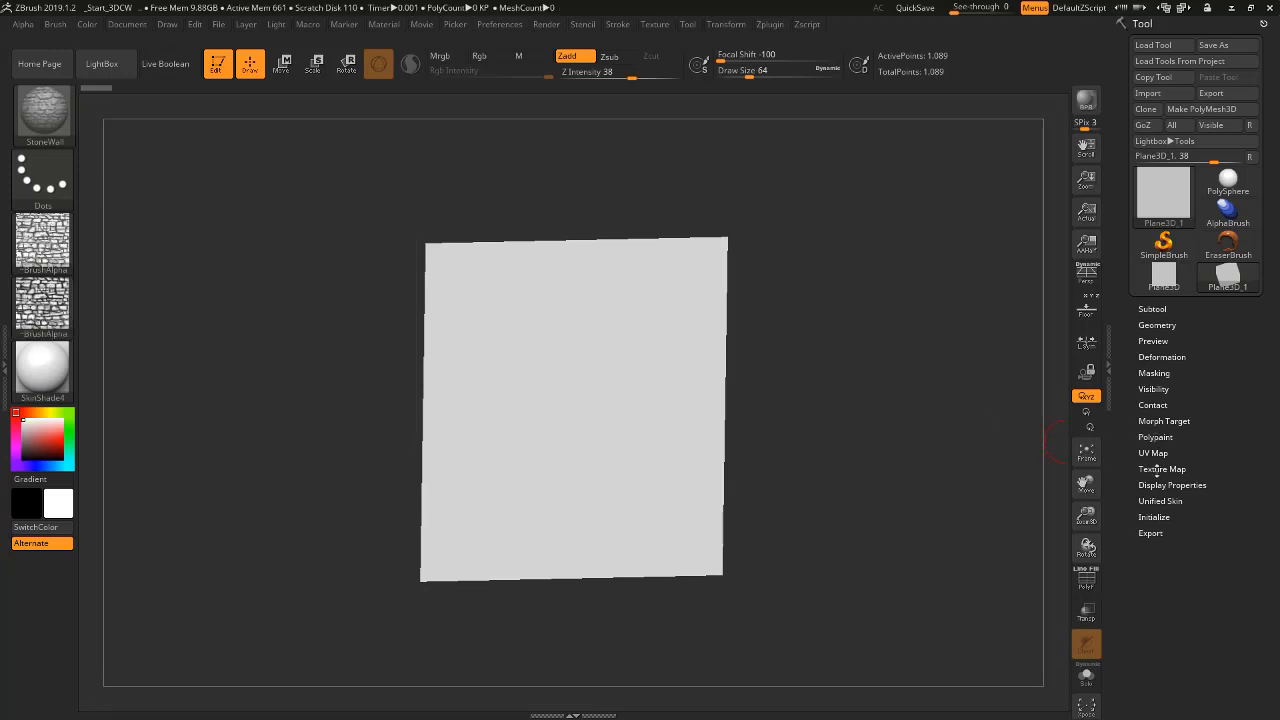
# - Assign the stone wall texture made from the brush alpha as the plane's texture map
pyautogui.click(1160, 468)
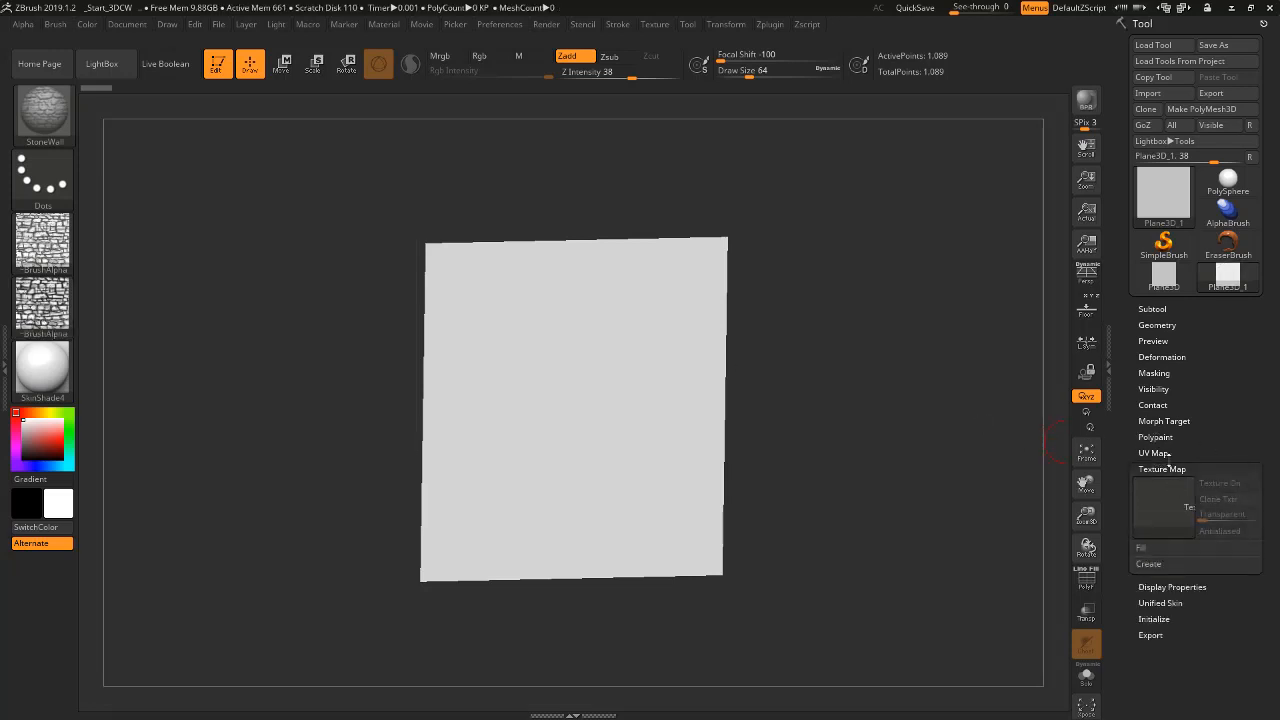
pyautogui.click(1162, 505)
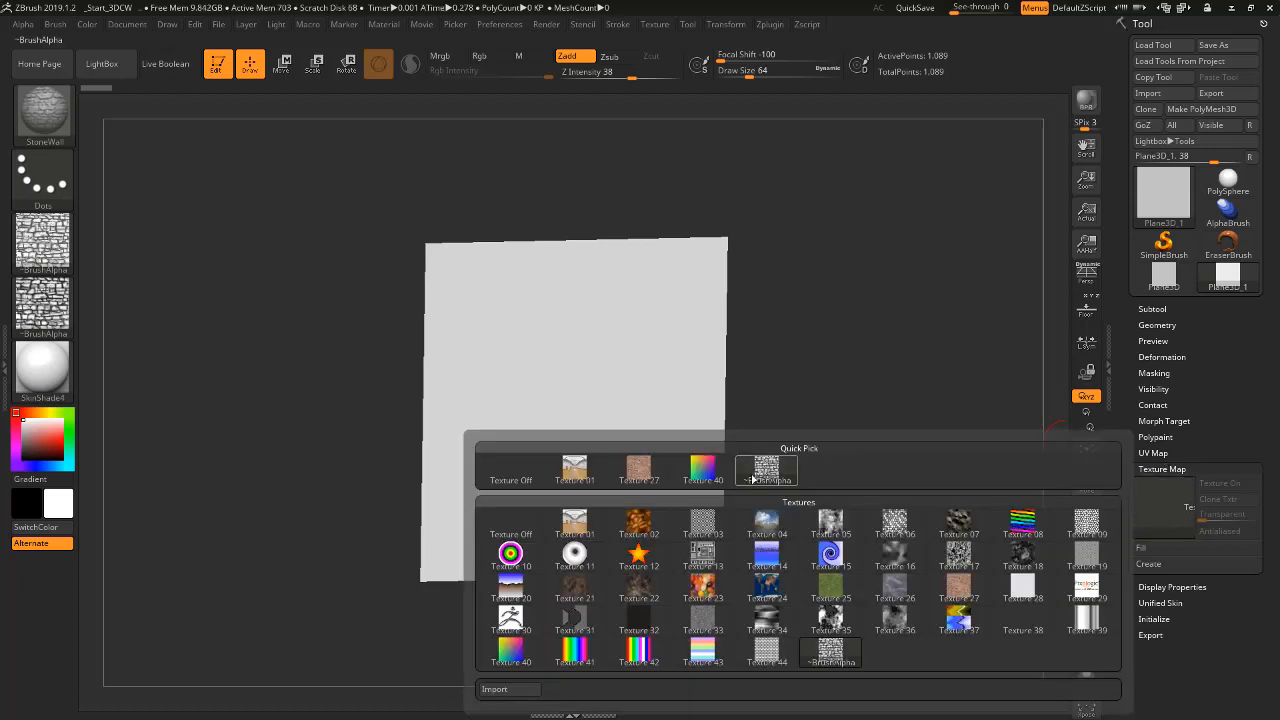
pyautogui.moveTo(760, 480)
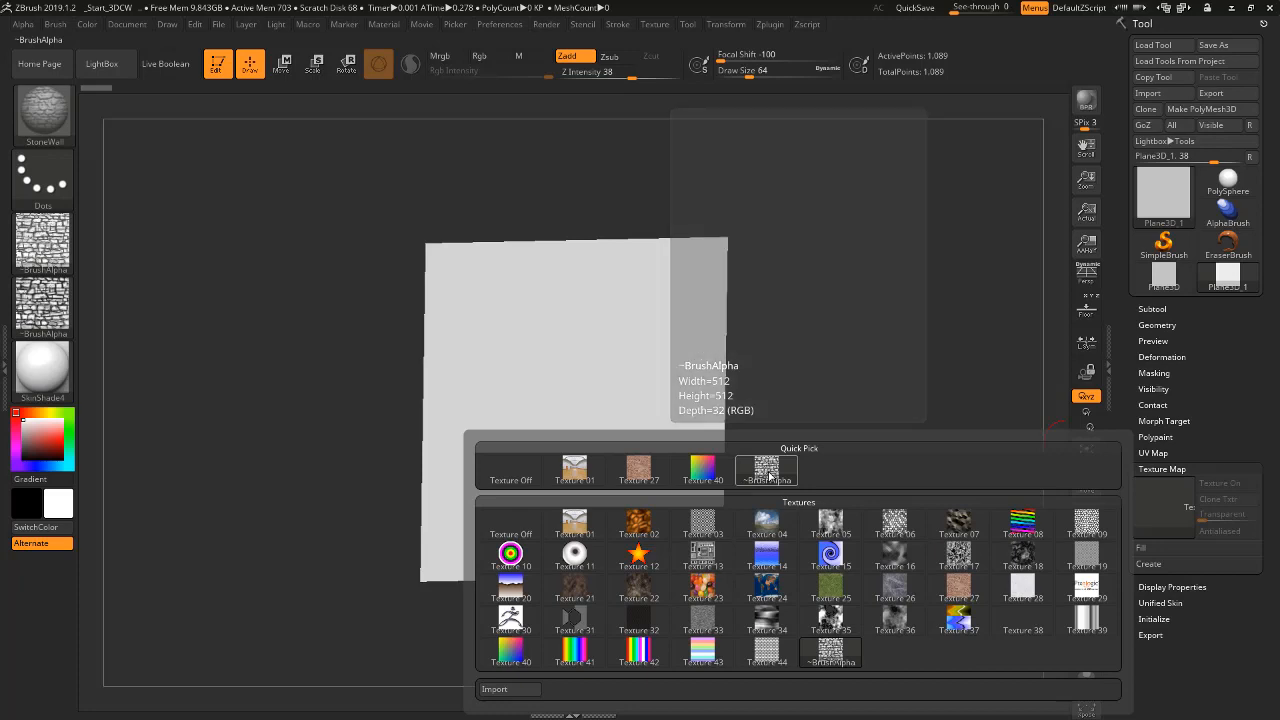
pyautogui.click(766, 472)
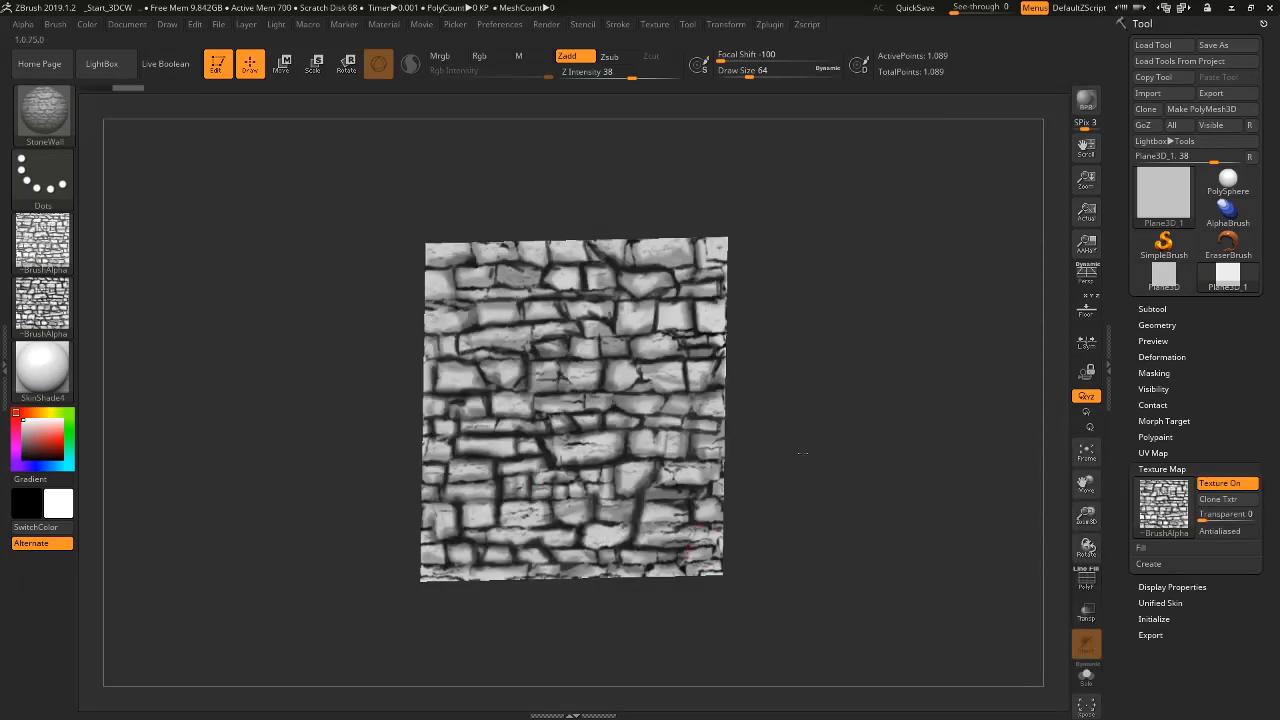
pyautogui.moveTo(794, 449)
pyautogui.mouseDown()
pyautogui.moveTo(806, 451)
pyautogui.moveTo(787, 462)
pyautogui.mouseUp()
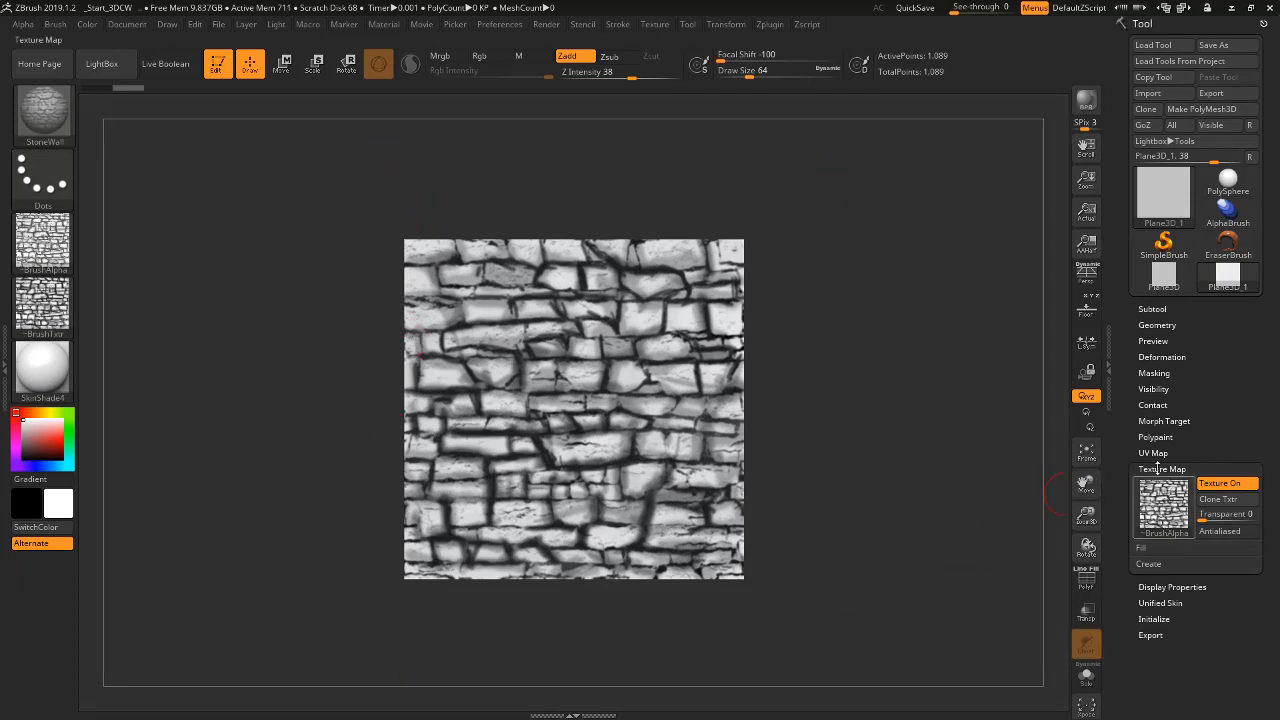
pyautogui.moveTo(1158, 508)
# - Try UV repeats of about 1.78 horizontally and 3.8 vertically on the plane, inspecting the texture's seams
pyautogui.click(1156, 452)
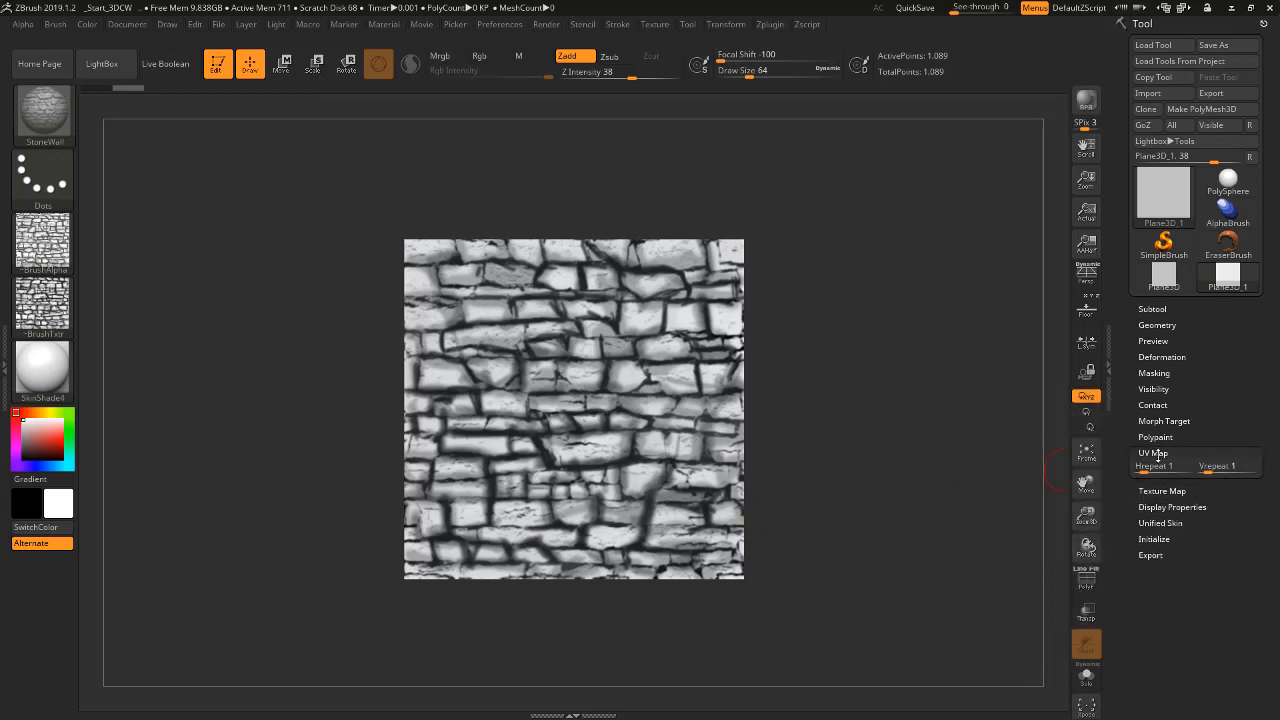
pyautogui.moveTo(1150, 466); pyautogui.dragTo(1142, 467)
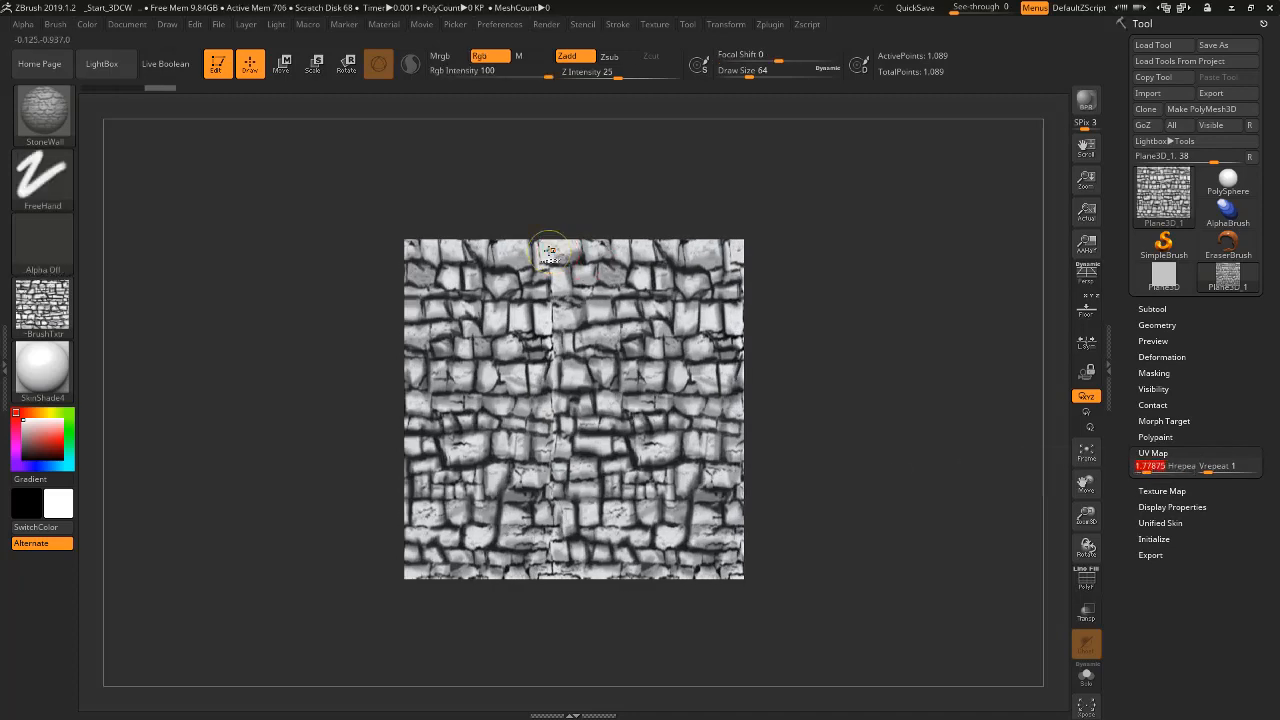
pyautogui.moveTo(554, 262)
pyautogui.keyDown('ctrl'); pyautogui.mouseDown(button='right')
pyautogui.moveTo(585, 533)
pyautogui.moveTo(573, 560)
pyautogui.moveTo(598, 270)
pyautogui.mouseUp(button='right'); pyautogui.keyUp('ctrl')
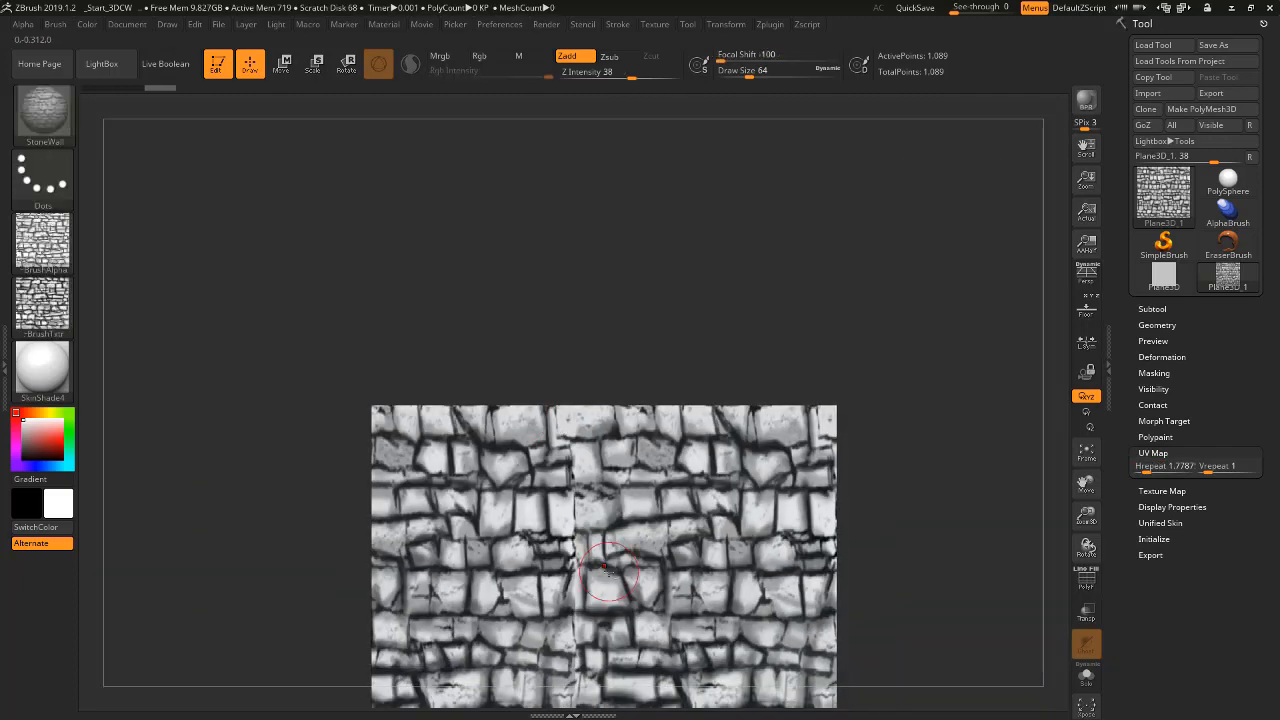
pyautogui.keyDown('alt'); pyautogui.moveTo(607, 572); pyautogui.dragTo(598, 280, button='right'); pyautogui.keyUp('alt')
pyautogui.keyDown('ctrl'); pyautogui.moveTo(622, 462); pyautogui.dragTo(620, 408, button='right'); pyautogui.keyUp('ctrl')
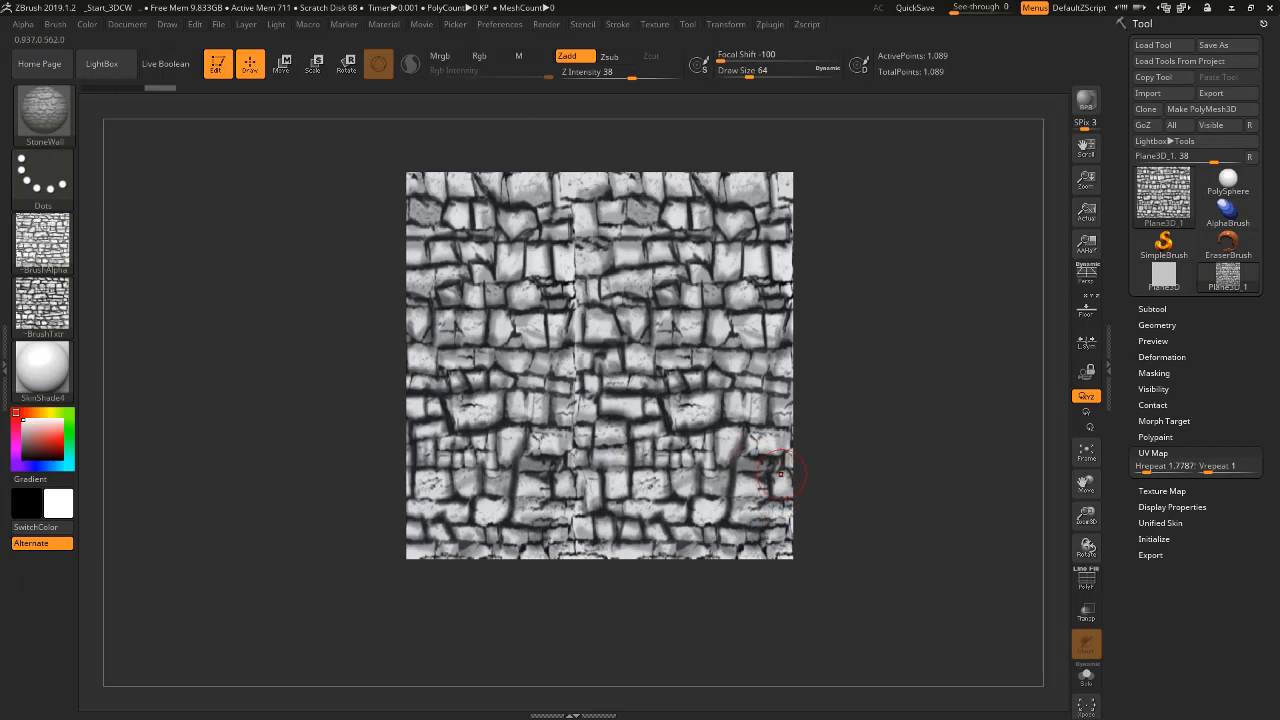
pyautogui.moveTo(1207, 470); pyautogui.dragTo(1212, 470)
# - Set the plane's horizontal and vertical UV repeats to 3 and inspect the tiling seams
pyautogui.click(1181, 469)
pyautogui.write('3')
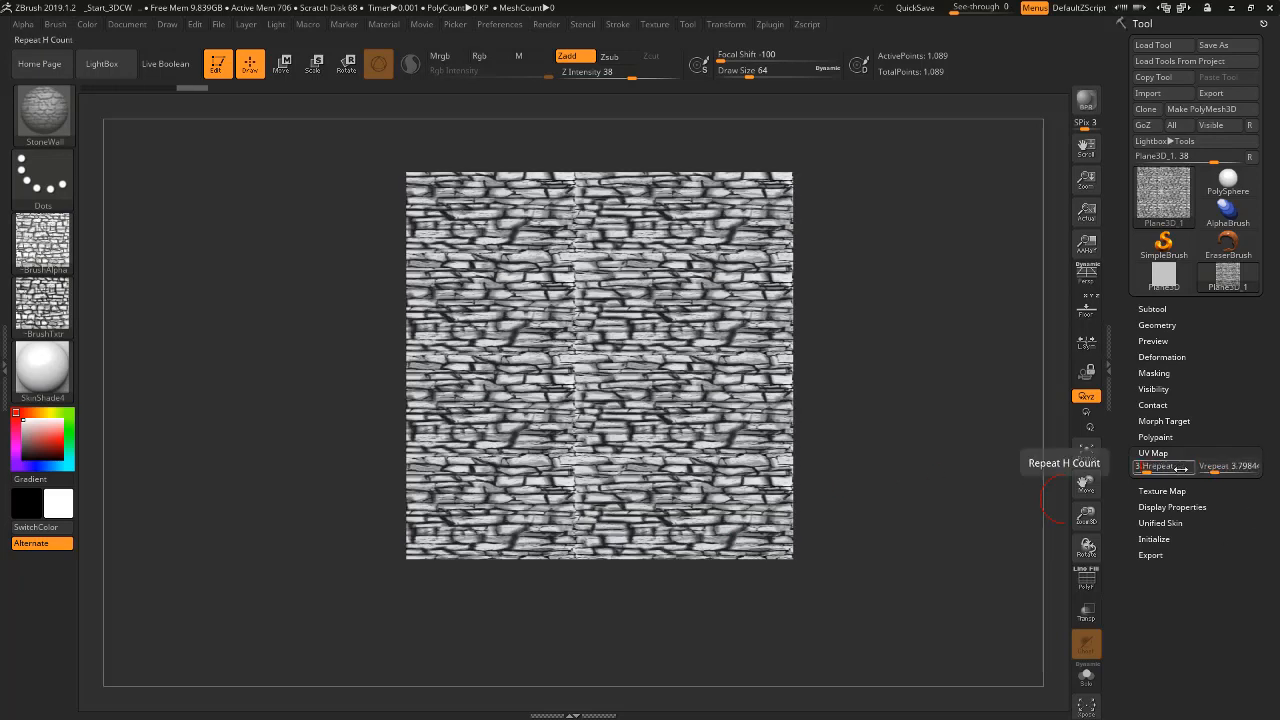
pyautogui.press('Tab')
pyautogui.write('3')
pyautogui.press('Return')
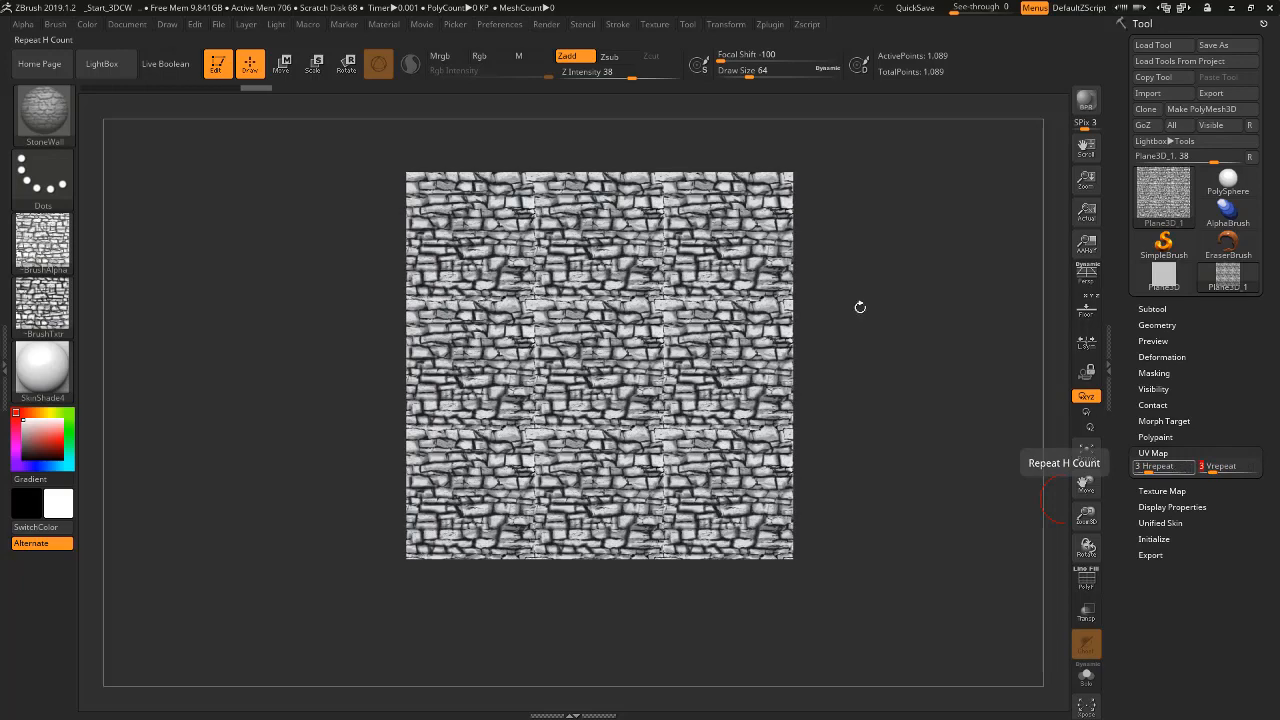
pyautogui.moveTo(538, 220)
pyautogui.keyDown('ctrl'); pyautogui.mouseDown(button='right')
pyautogui.moveTo(538, 497)
pyautogui.moveTo(545, 215)
pyautogui.mouseUp(button='right'); pyautogui.keyUp('ctrl')
pyautogui.moveTo(616, 408); pyautogui.dragTo(580, 395, button='right')
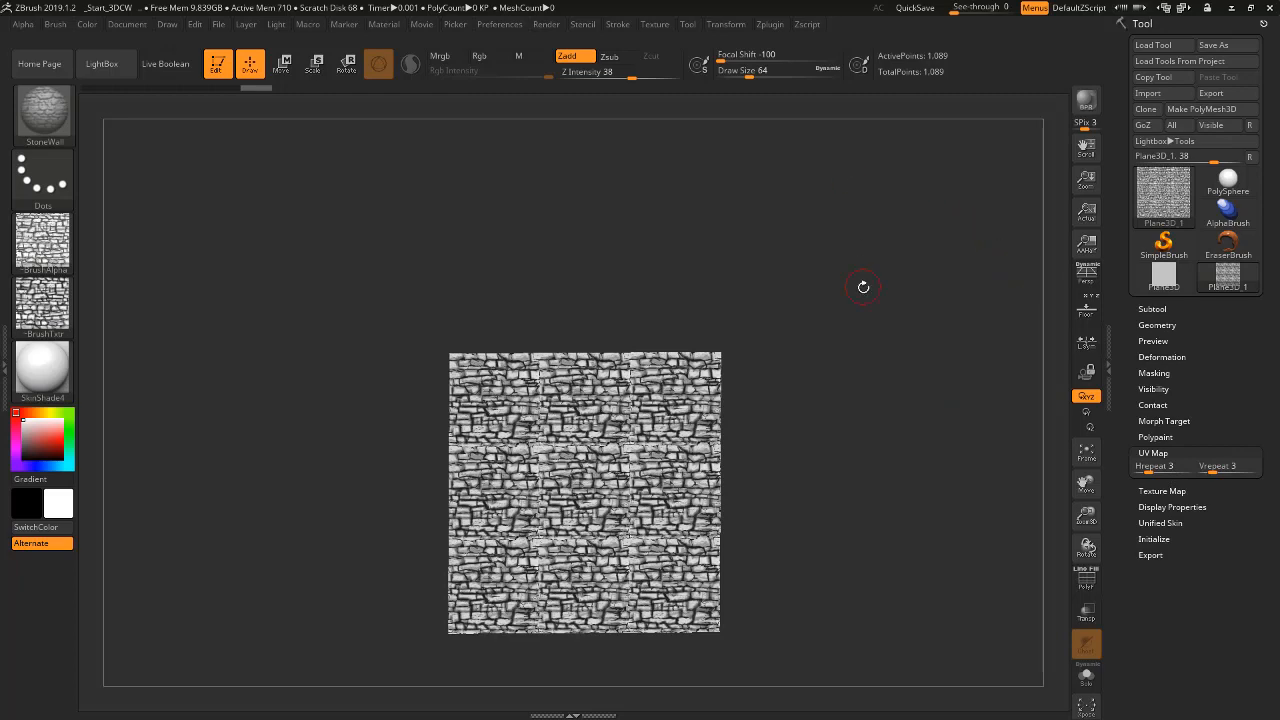
pyautogui.keyDown('ctrl'); pyautogui.moveTo(634, 337); pyautogui.dragTo(540, 555, button='right'); pyautogui.keyUp('ctrl')
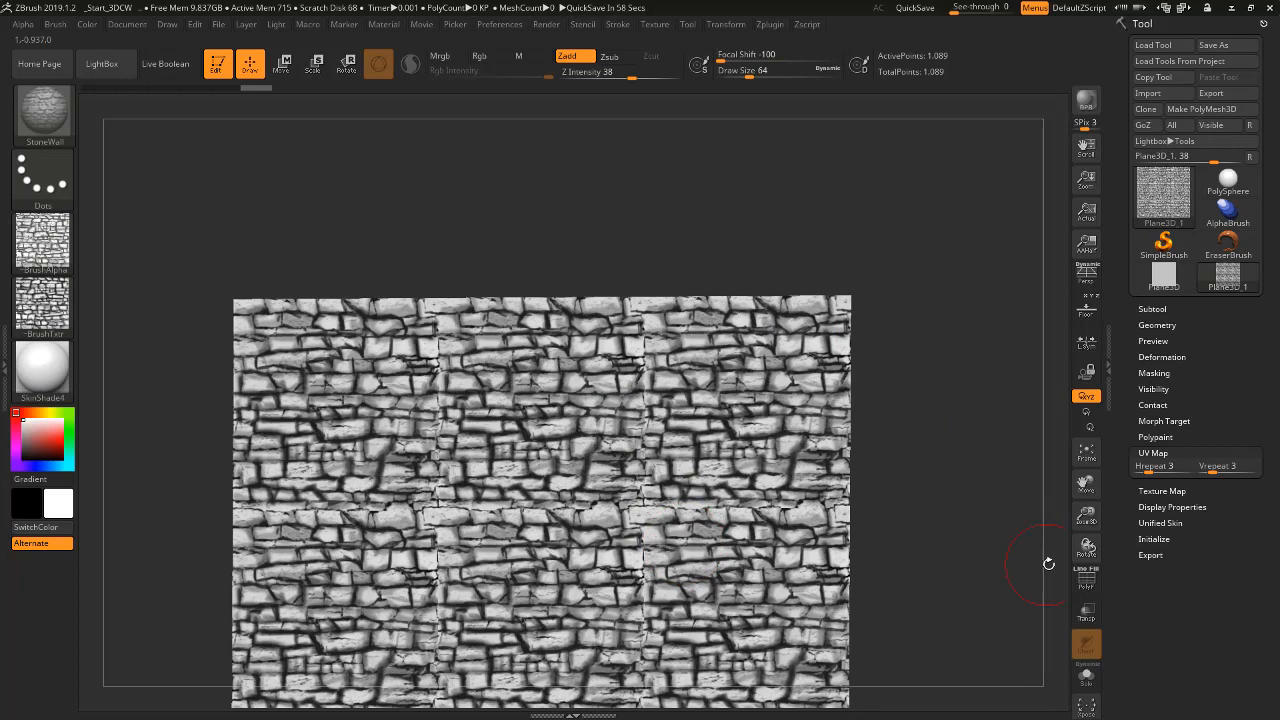
# - Show the plane's polygon wireframe and turn off its texture map display
pyautogui.click(1086, 580)
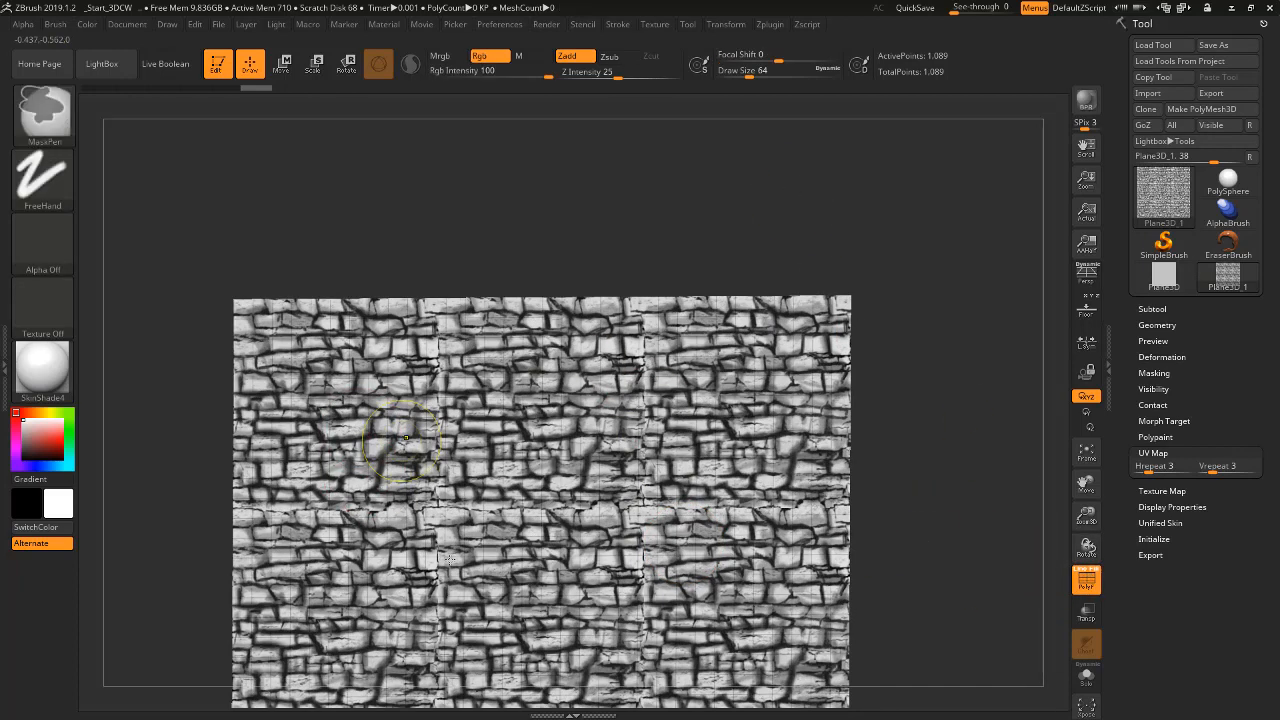
pyautogui.keyDown('ctrl'); pyautogui.moveTo(402, 428); pyautogui.dragTo(606, 330, button='right'); pyautogui.keyUp('ctrl')
pyautogui.keyDown('ctrl'); pyautogui.moveTo(546, 450); pyautogui.dragTo(503, 177, button='right'); pyautogui.keyUp('ctrl')
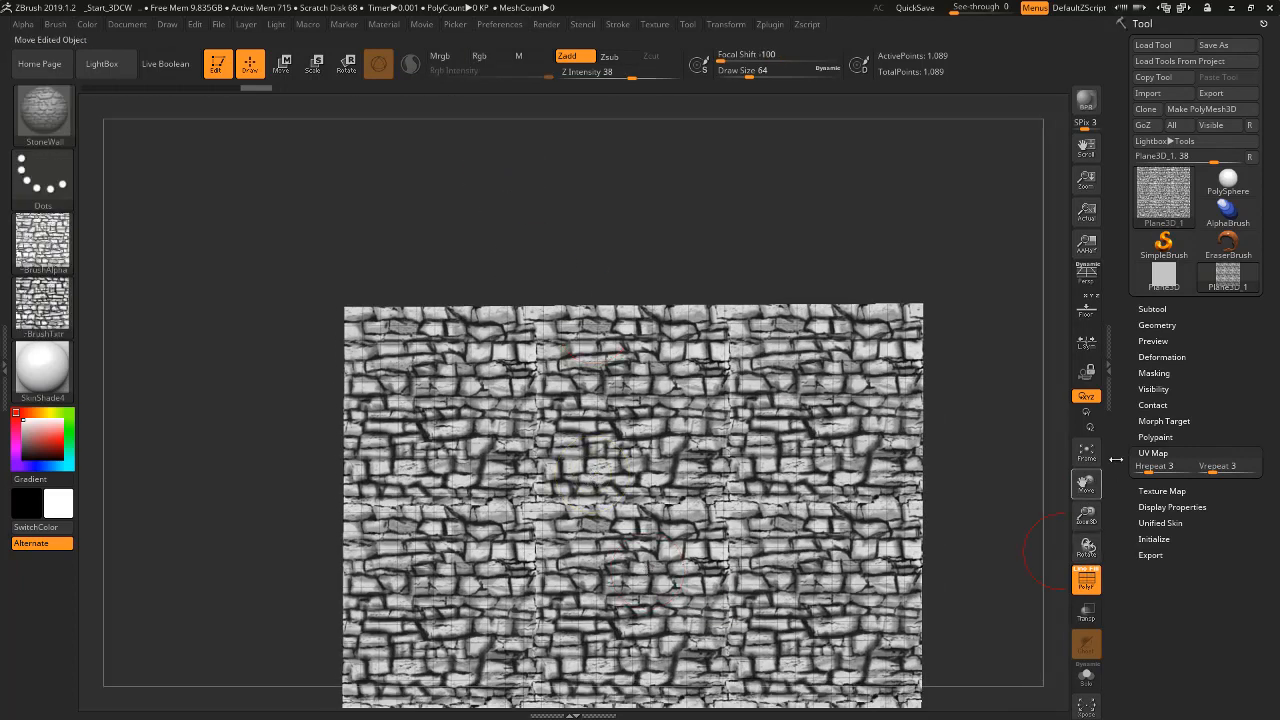
pyautogui.click(1160, 491)
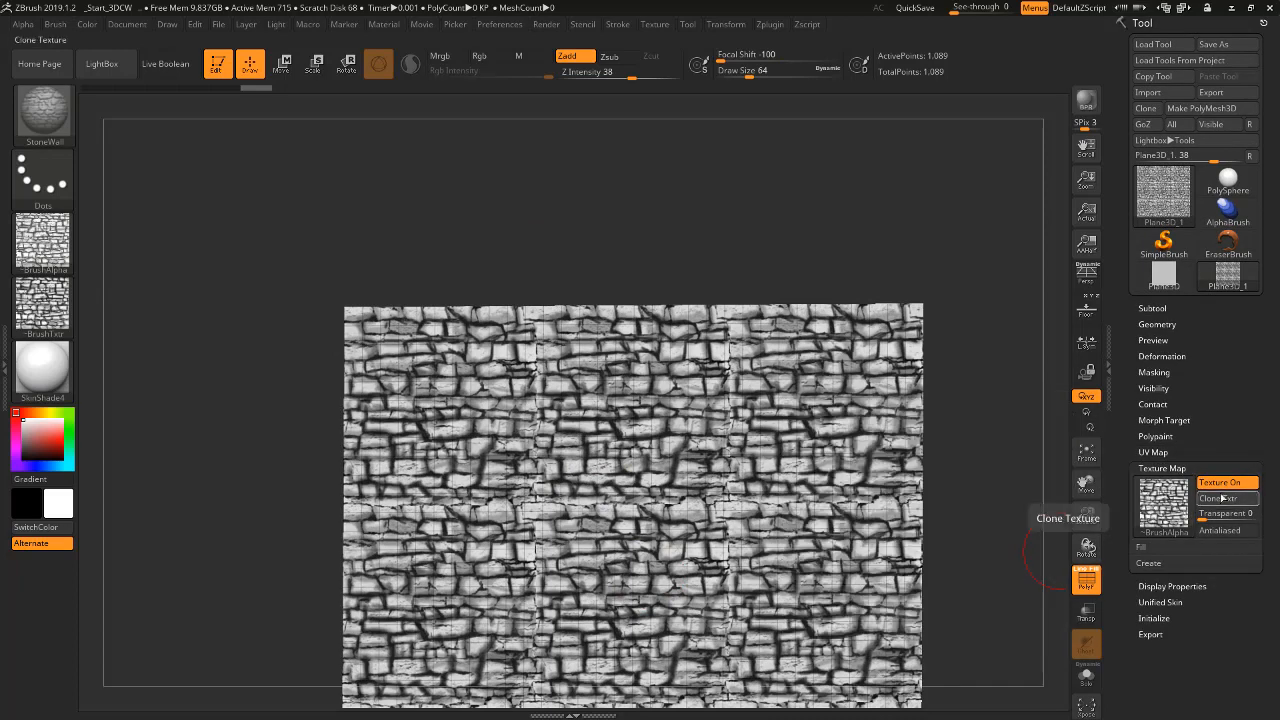
pyautogui.click(1219, 482)
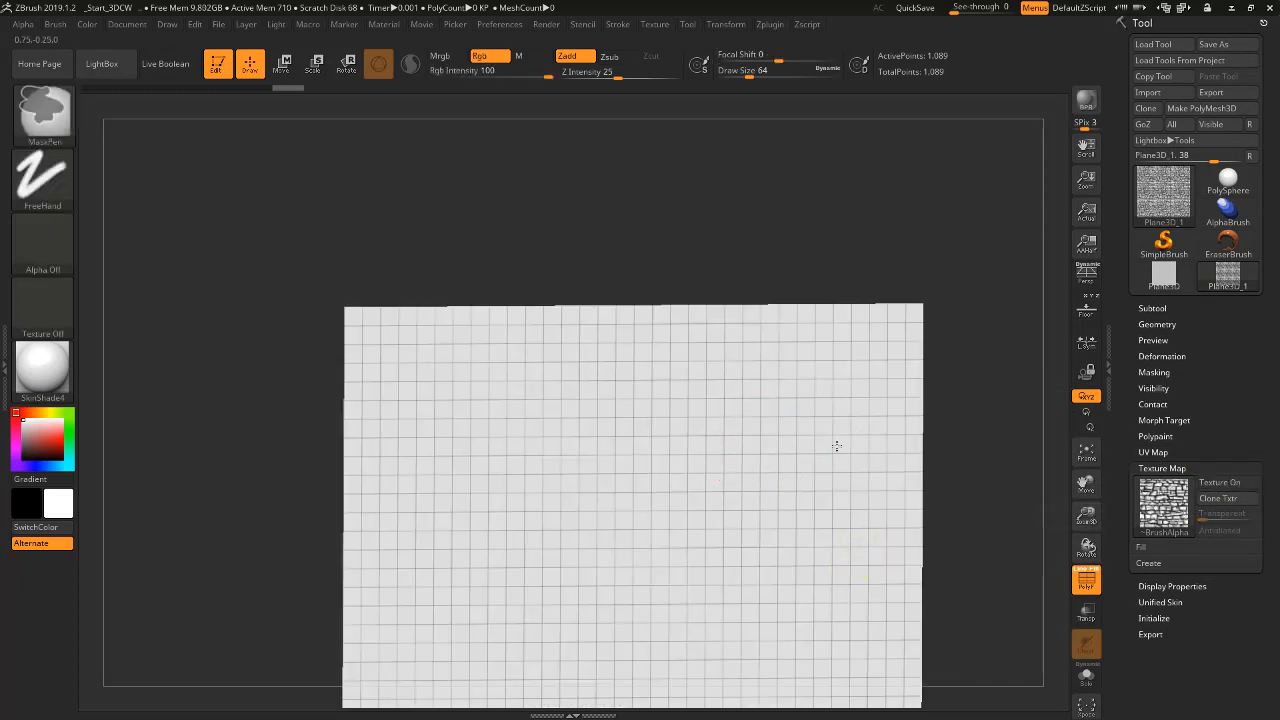
pyautogui.moveTo(837, 446)
pyautogui.keyDown('ctrl'); pyautogui.mouseDown(button='right')
pyautogui.moveTo(826, 403)
pyautogui.moveTo(797, 380)
pyautogui.moveTo(796, 393)
pyautogui.mouseUp(button='right'); pyautogui.keyUp('ctrl')
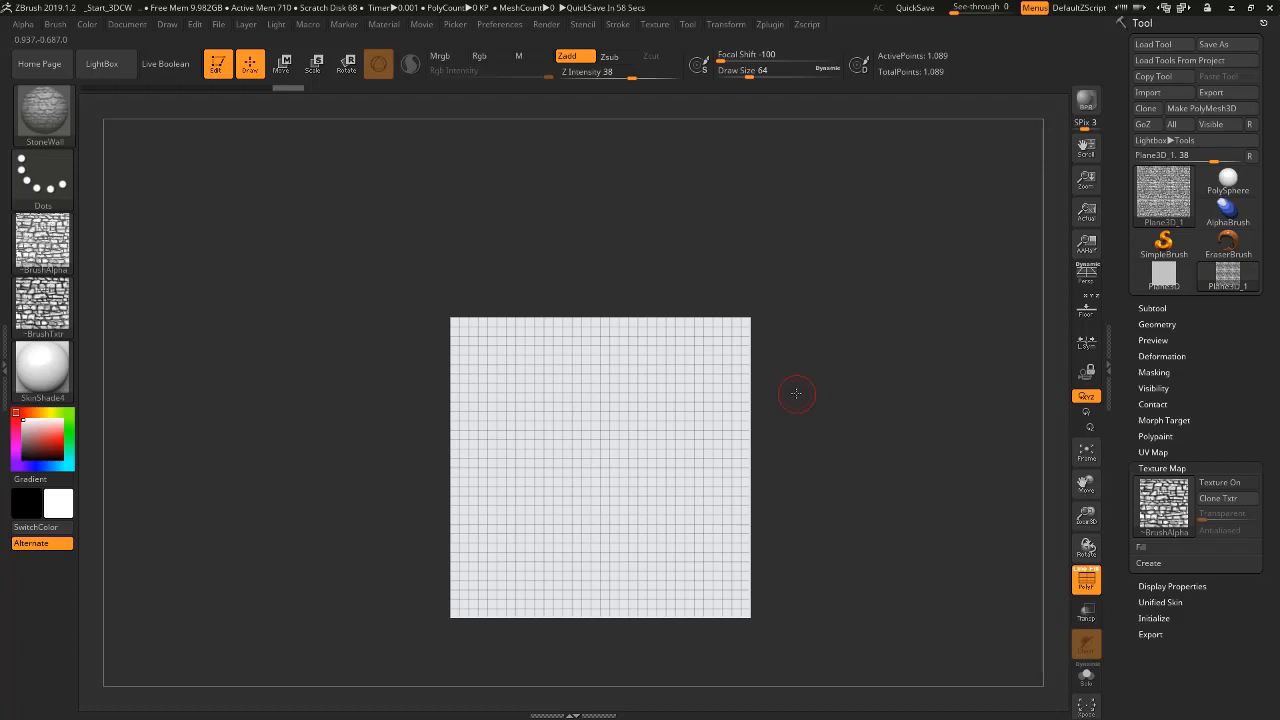
# - Convert the plane to a PolyMesh3D and subdivide it repeatedly to 1.048 million polygons
pyautogui.click(1190, 112)
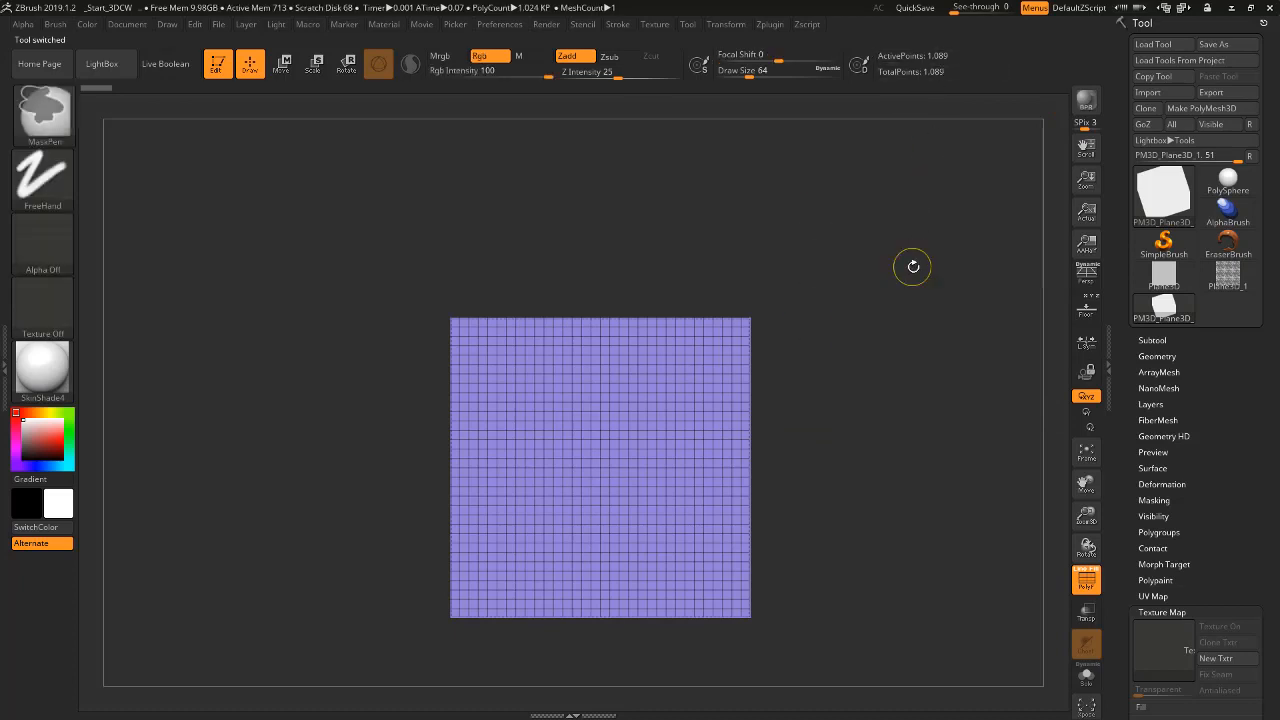
pyautogui.hotkey('ctrl', 'd')
pyautogui.hotkey('ctrl', 'd')
pyautogui.hotkey('ctrl', 'd')
pyautogui.hotkey('ctrl', 'd')
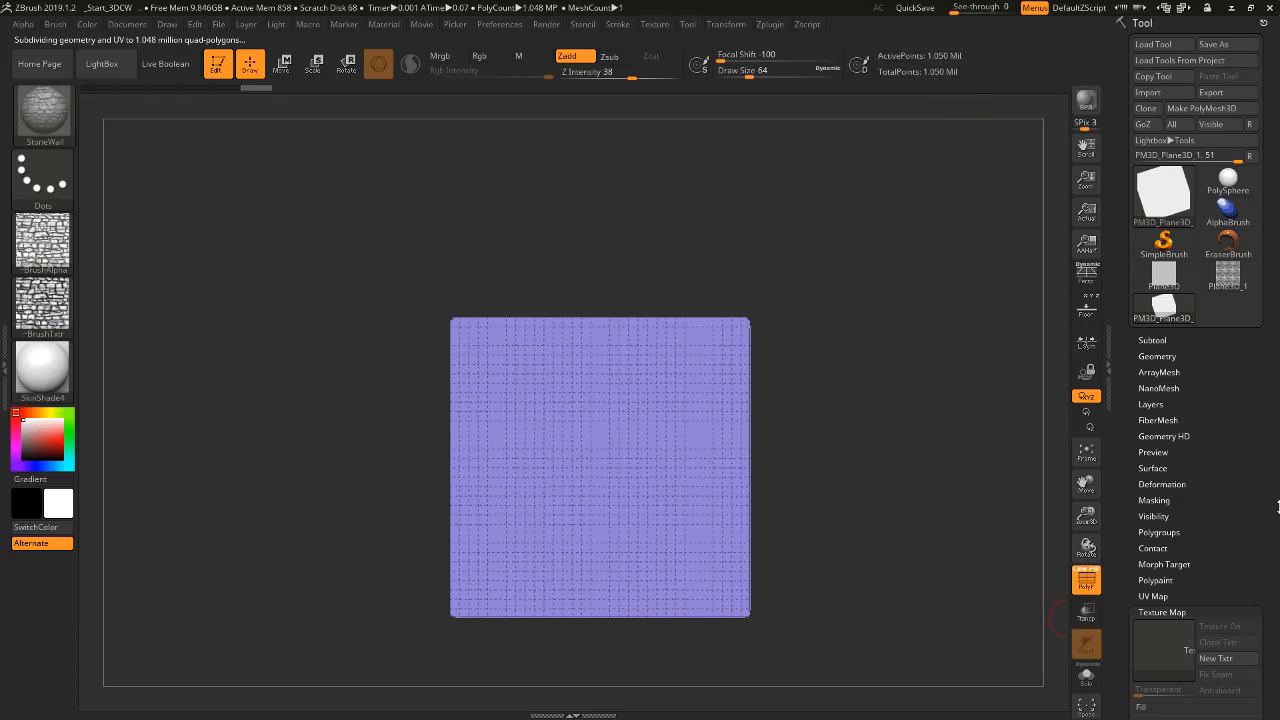
# - Assign the StoneWall brush texture as the plane's texture map and inspect it on the surface
pyautogui.scroll(-4, 1272, 422)
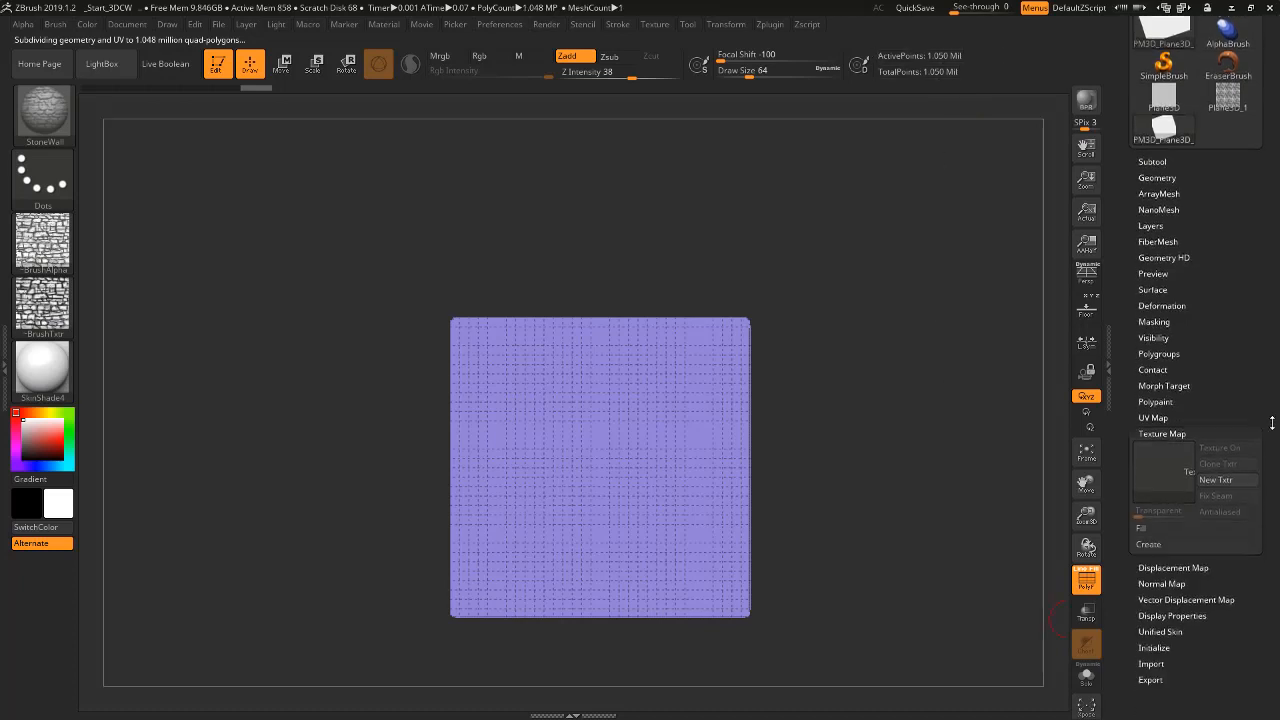
pyautogui.click(1149, 477)
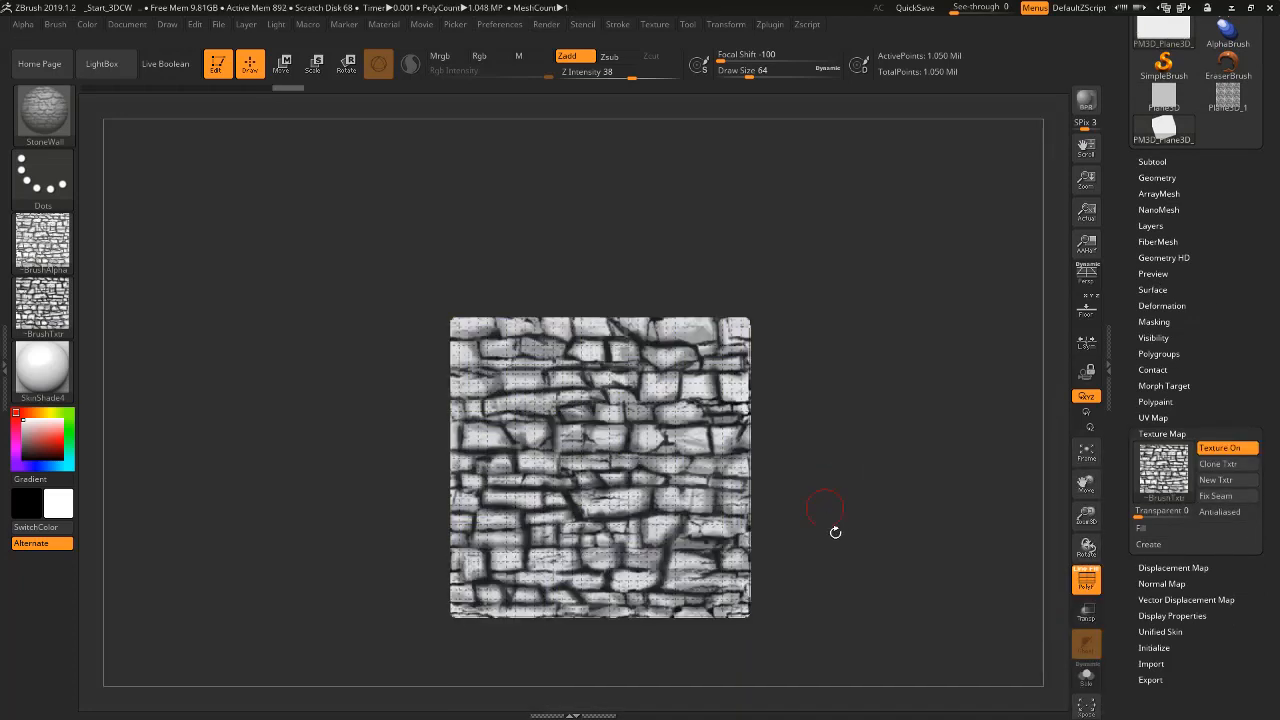
pyautogui.moveTo(818, 432); pyautogui.dragTo(824, 431)
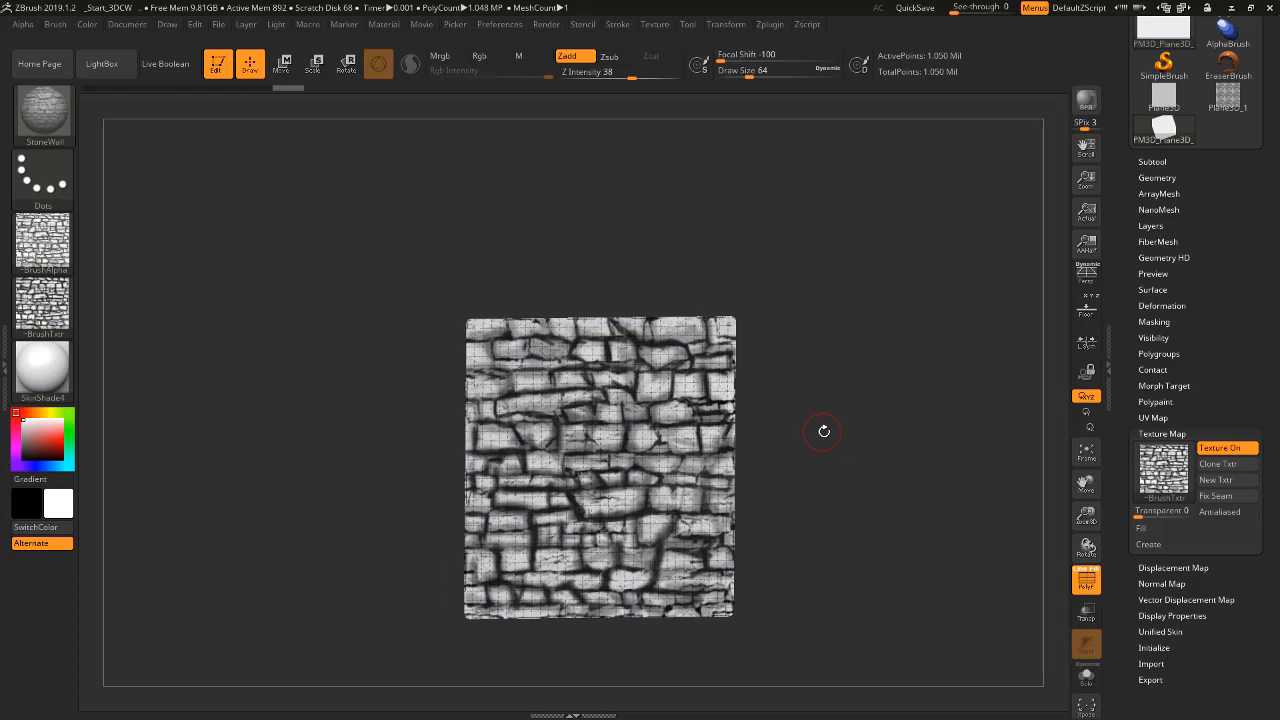
# - Recreate the plane's UVs with the horizontal and vertical repeats both set to 2
pyautogui.click(1160, 418)
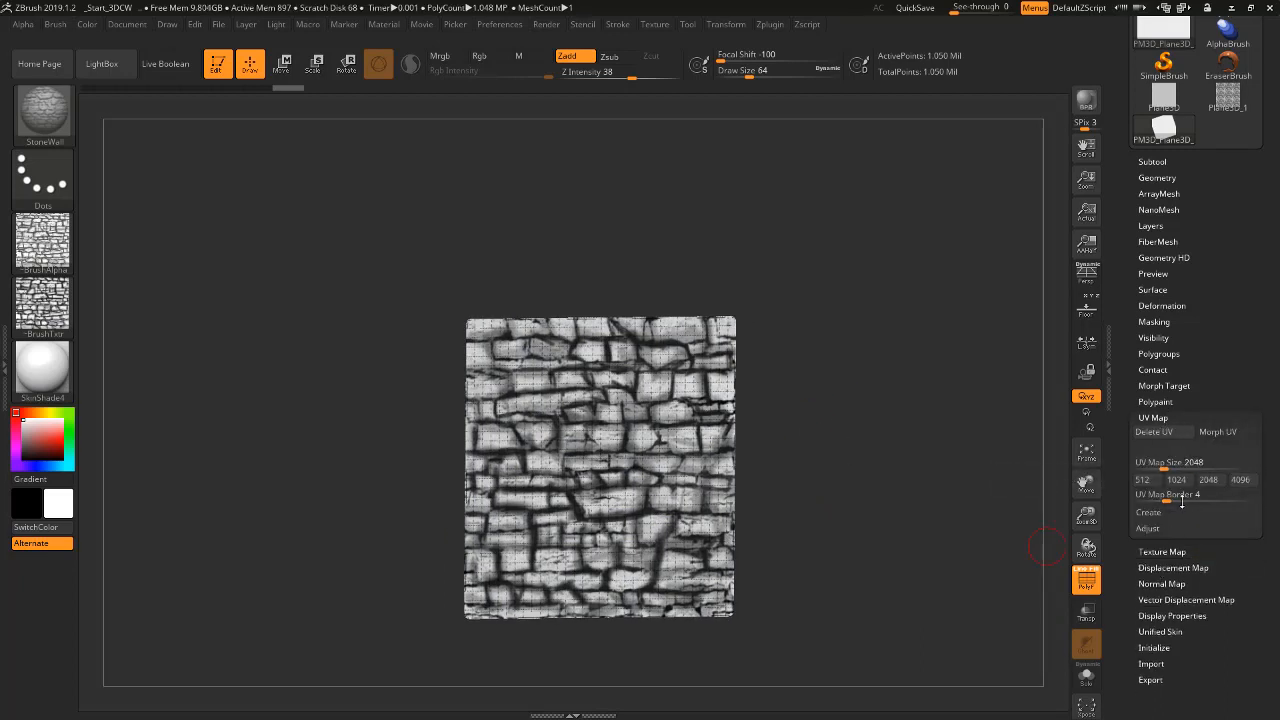
pyautogui.click(1148, 511)
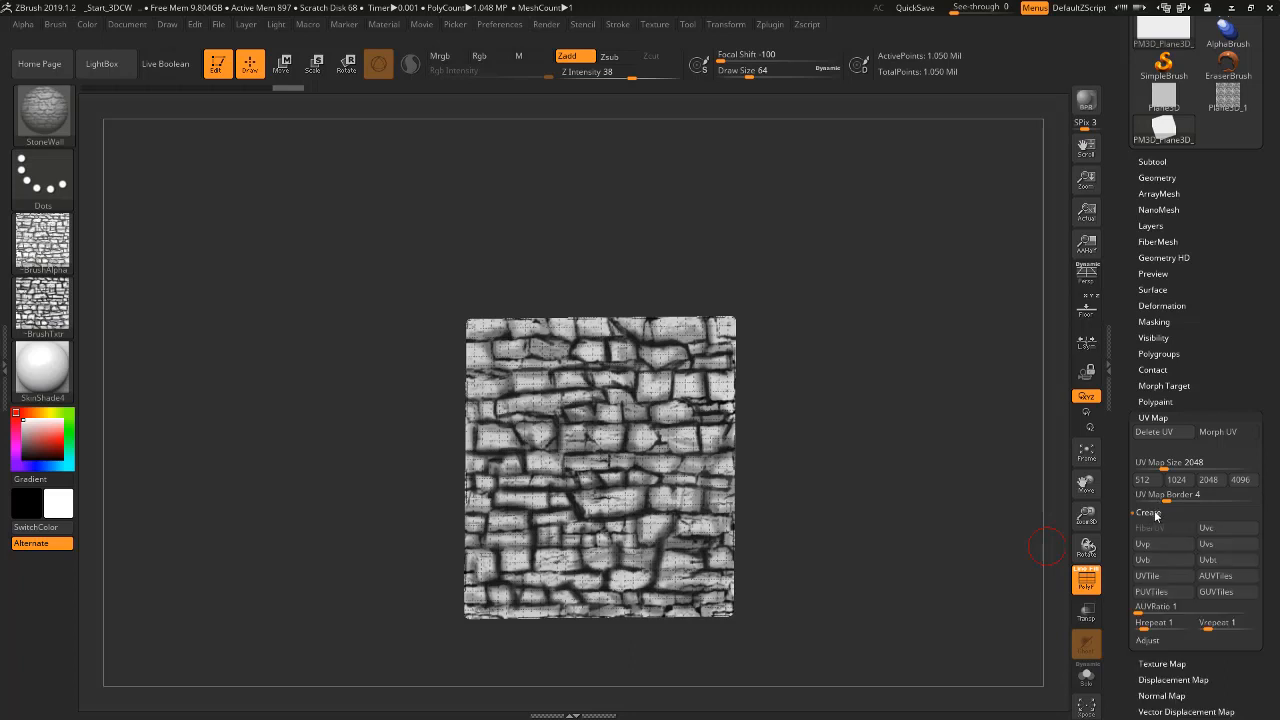
pyautogui.scroll(-3, 1200, 480)
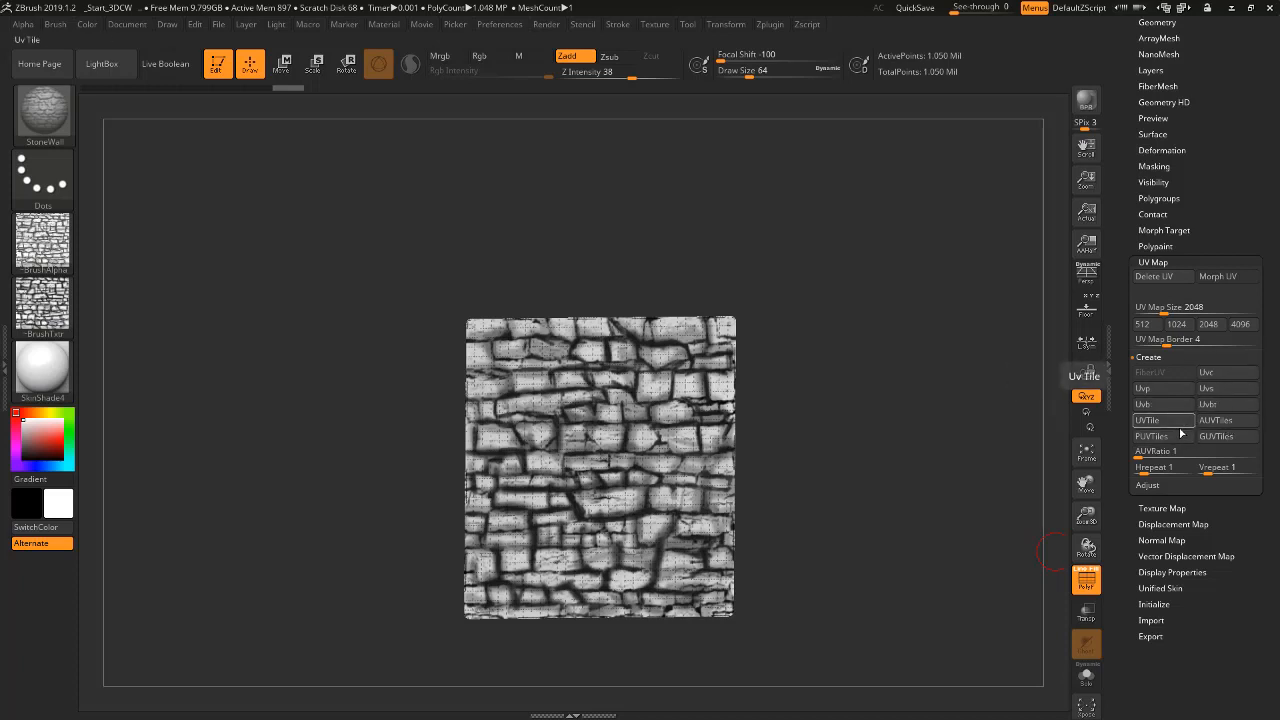
pyautogui.click(1151, 467)
pyautogui.write('2')
pyautogui.press('Return')
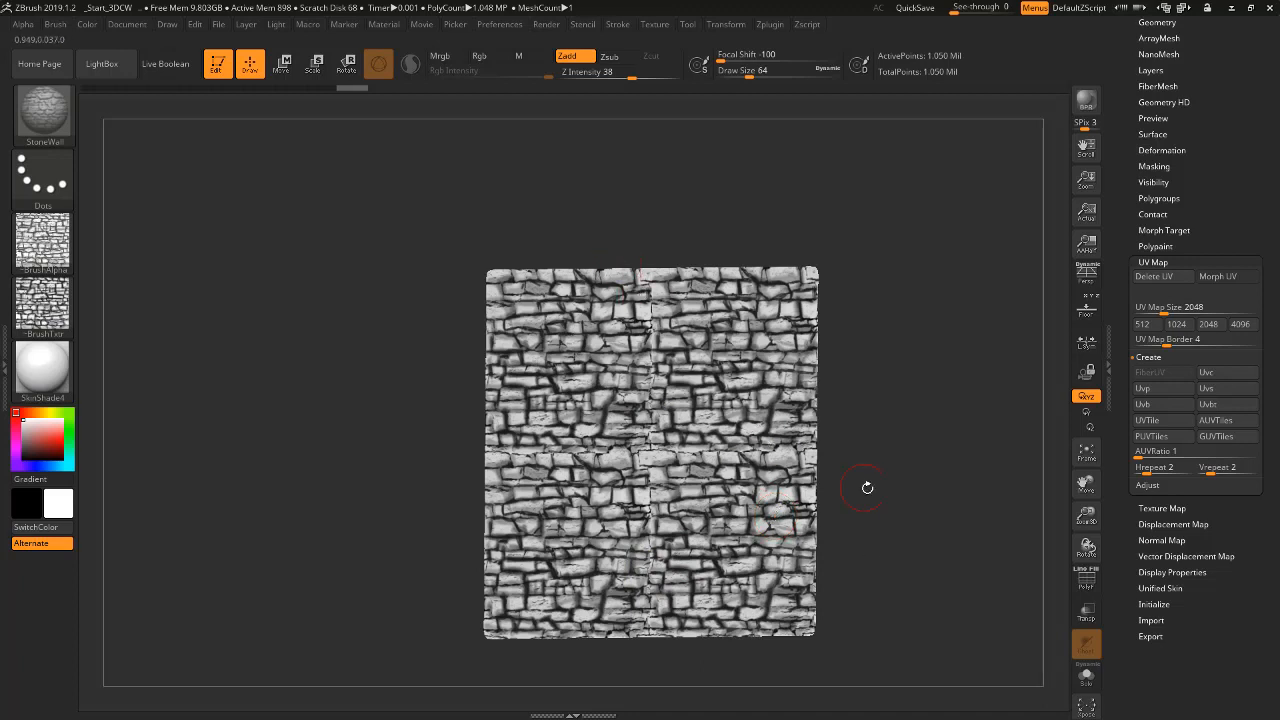
# - Enable the Rgb channel and convert the plane's tiled stone texture into polypaint
pyautogui.moveTo(1253, 302); pyautogui.dragTo(1253, 351)
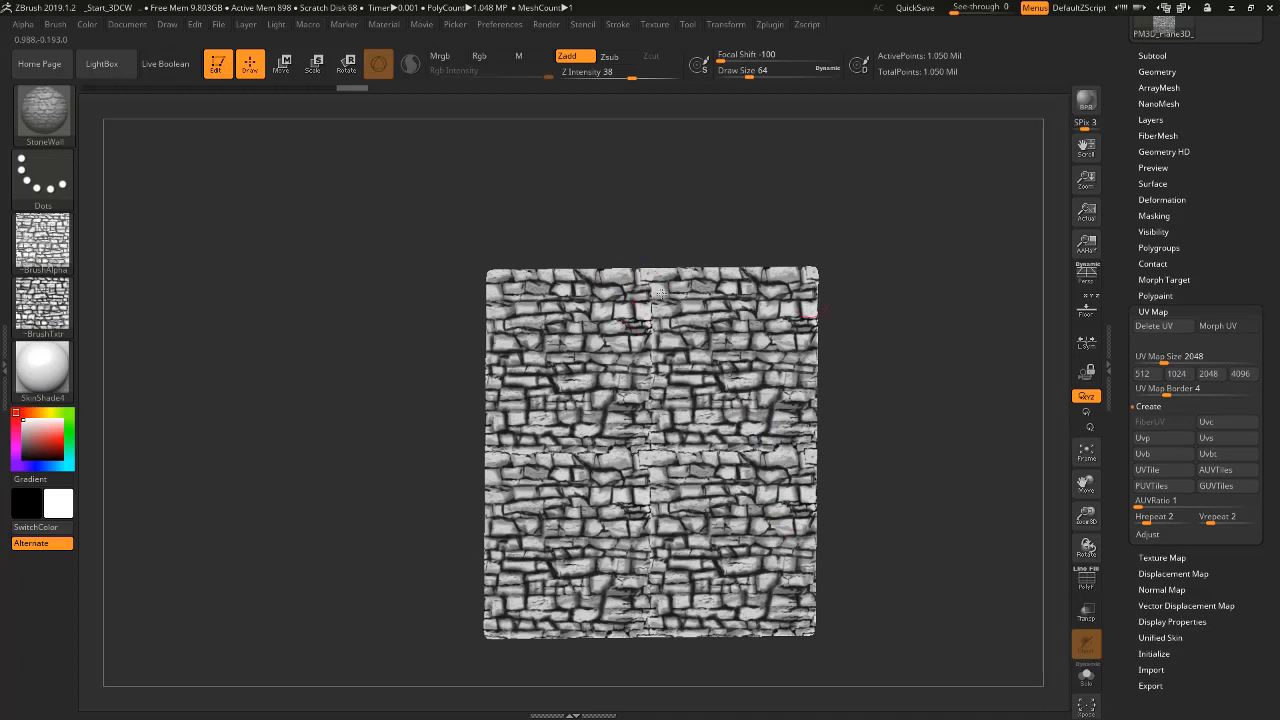
pyautogui.click(1172, 295)
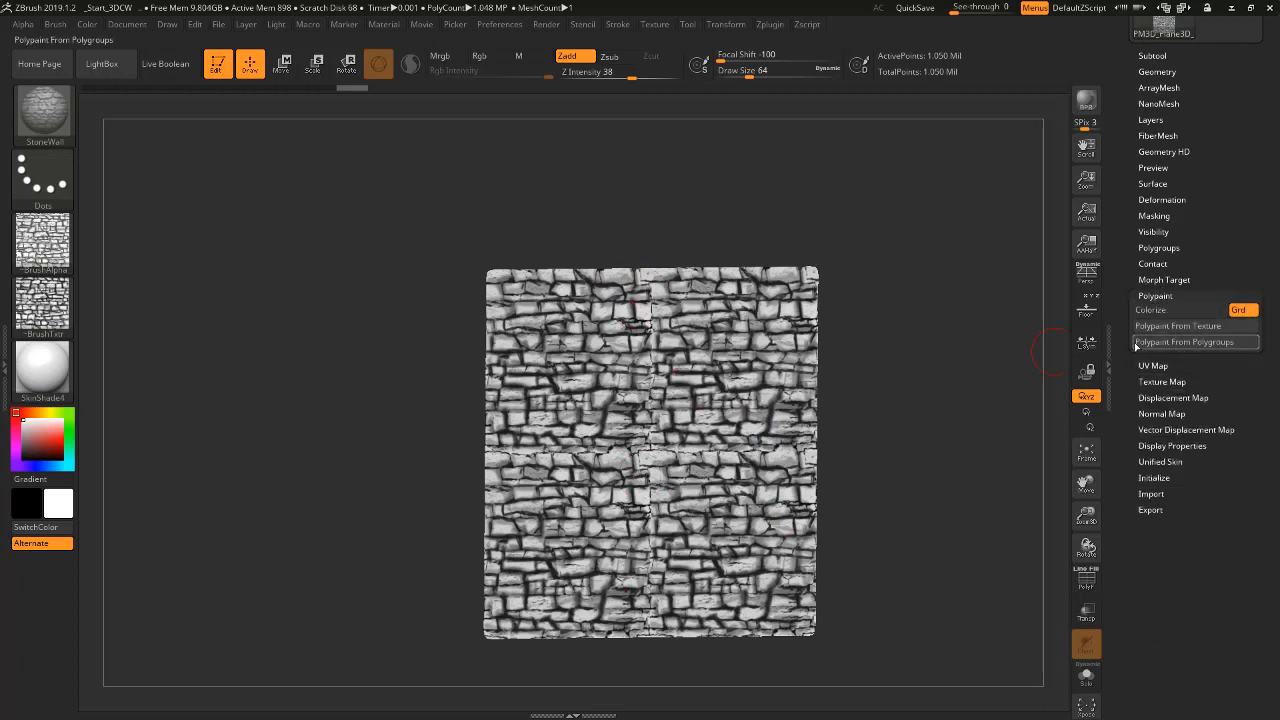
pyautogui.click(1184, 329)
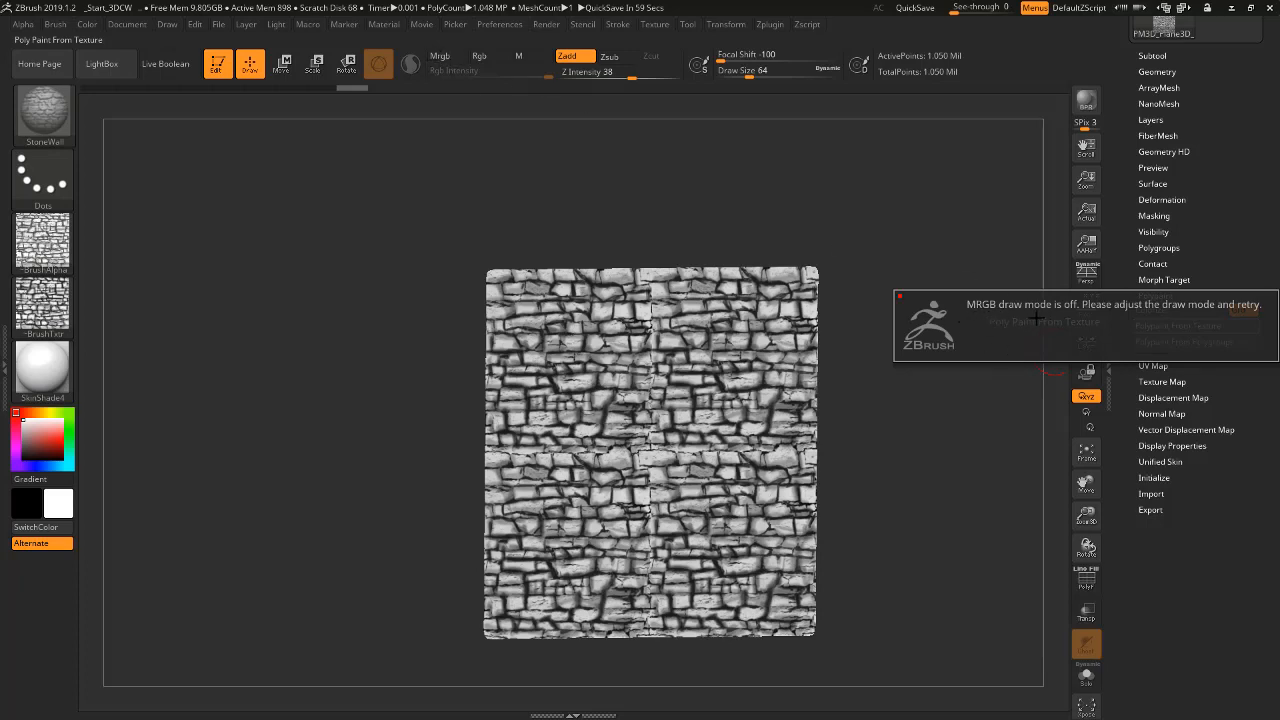
pyautogui.click(476, 60)
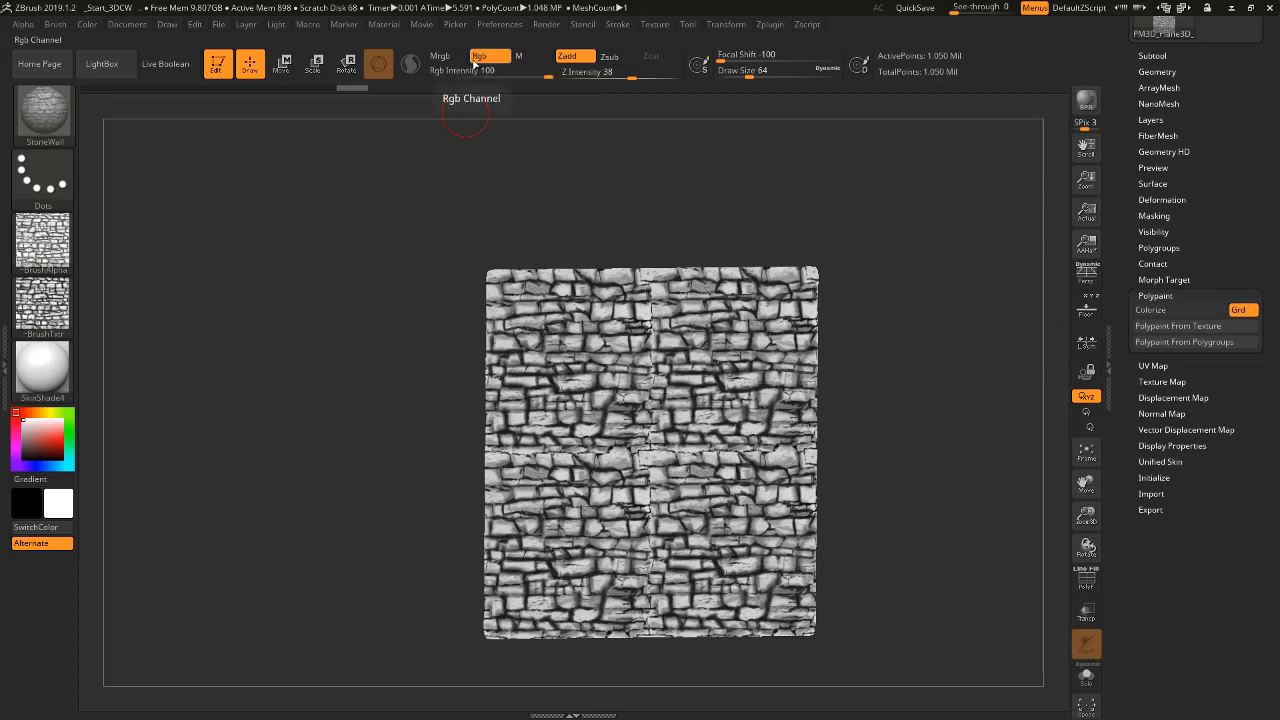
pyautogui.click(1186, 327)
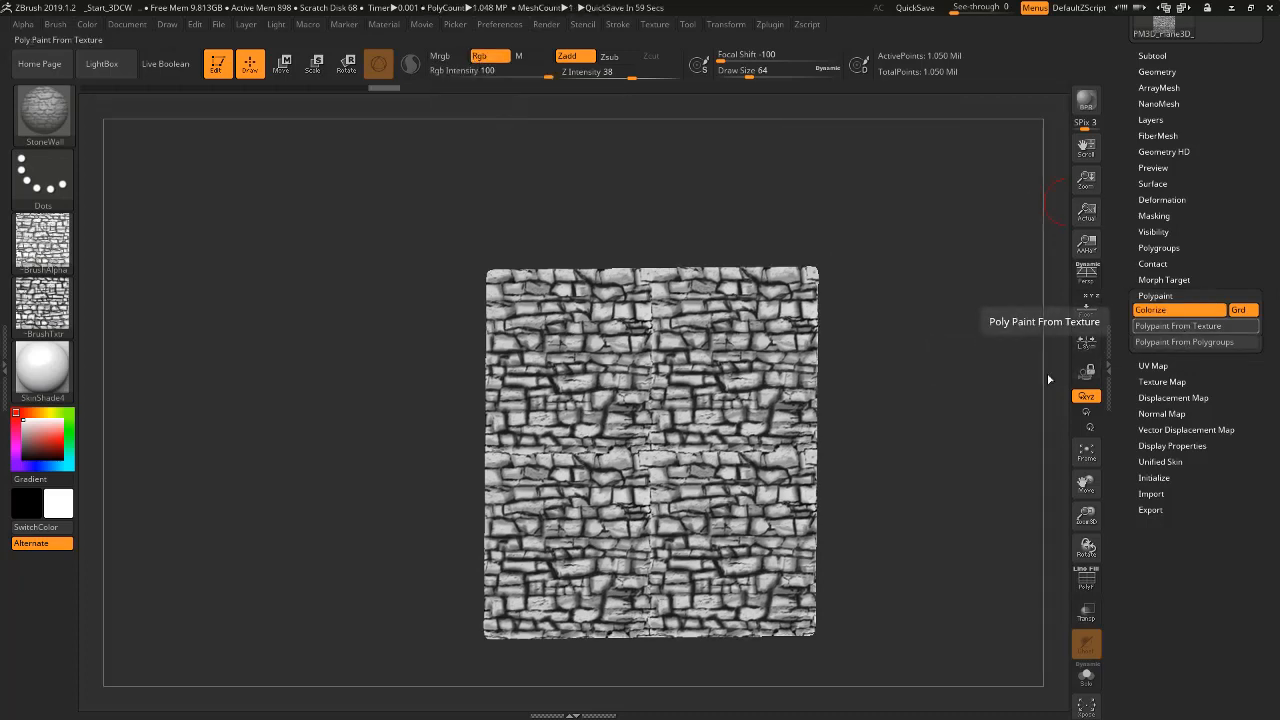
# - Turn off the plane's texture map display and inspect the polypainted stone pattern
pyautogui.moveTo(910, 462); pyautogui.dragTo(936, 476)
pyautogui.keyDown('ctrl'); pyautogui.moveTo(869, 457); pyautogui.dragTo(949, 638, button='right'); pyautogui.keyUp('ctrl')
pyautogui.click(1155, 381)
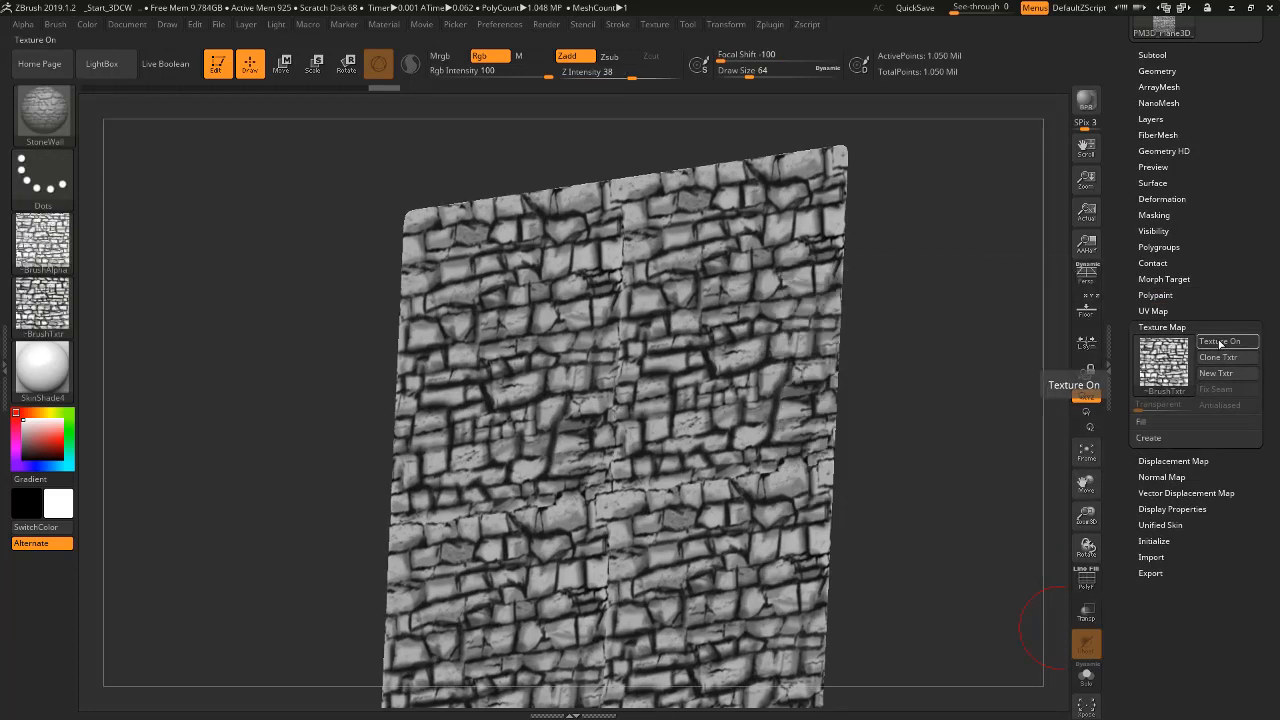
pyautogui.click(1220, 343)
pyautogui.click(1220, 343)
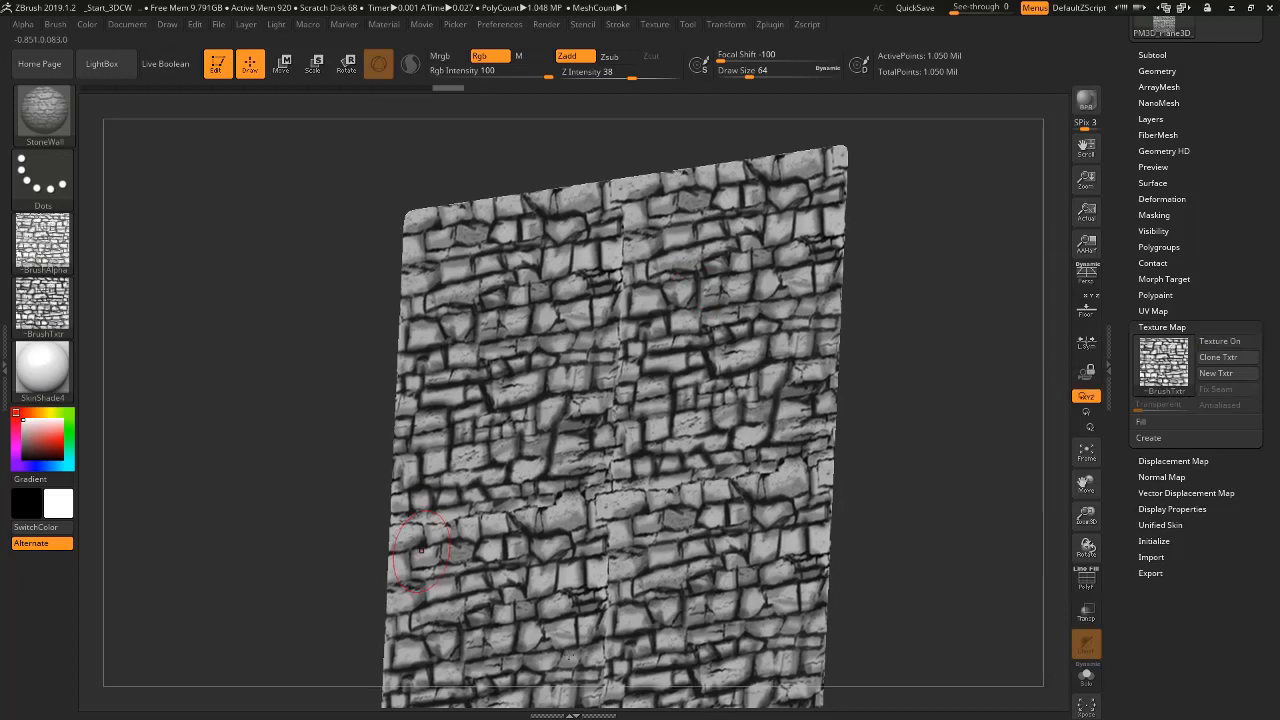
pyautogui.keyDown('ctrl'); pyautogui.moveTo(727, 545); pyautogui.dragTo(716, 402, button='right'); pyautogui.keyUp('ctrl')
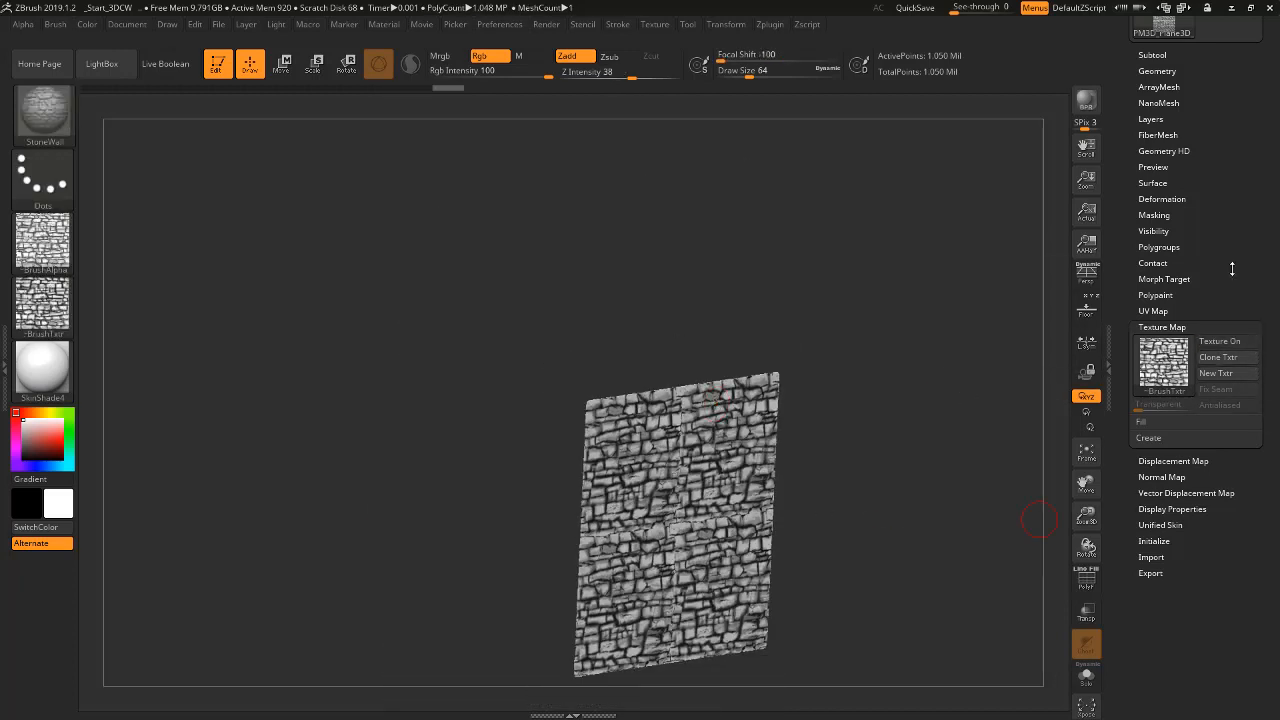
pyautogui.keyDown('alt'); pyautogui.moveTo(864, 284); pyautogui.dragTo(840, 205, button='right'); pyautogui.keyUp('alt')
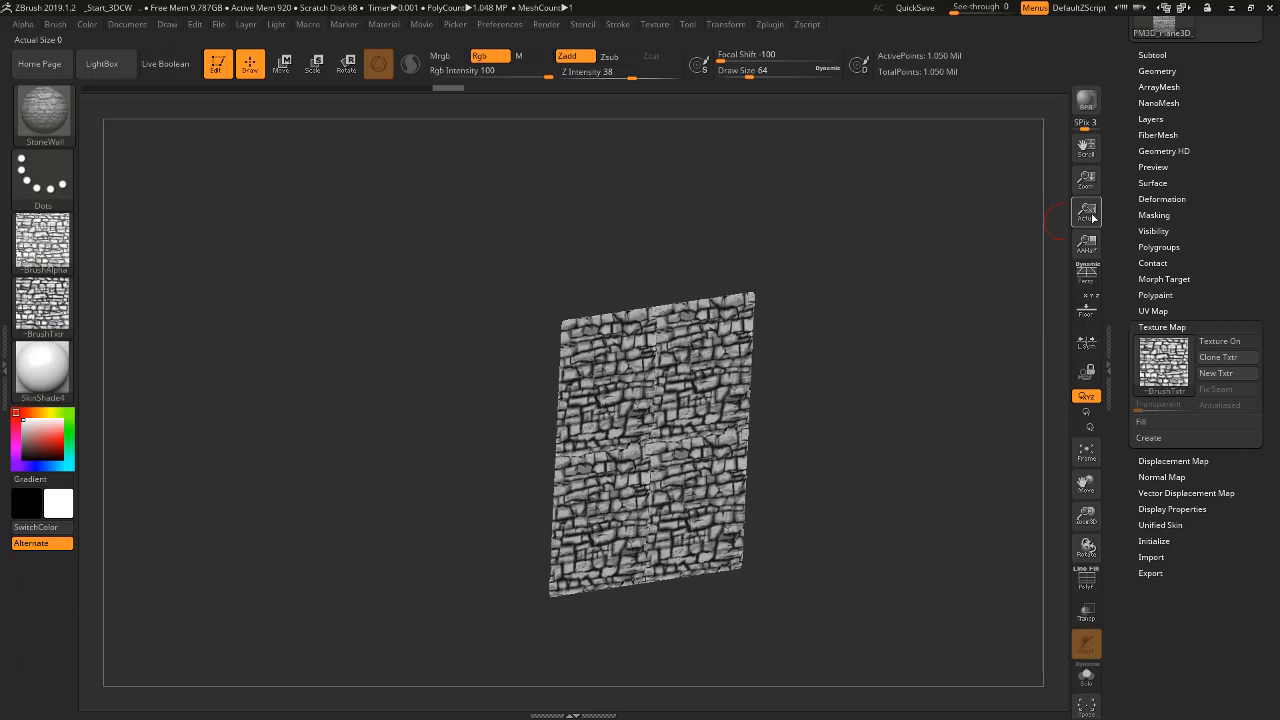
# - Mask the plane by the color intensity of its polypainted stone pattern and inspect the mask
pyautogui.click(1149, 217)
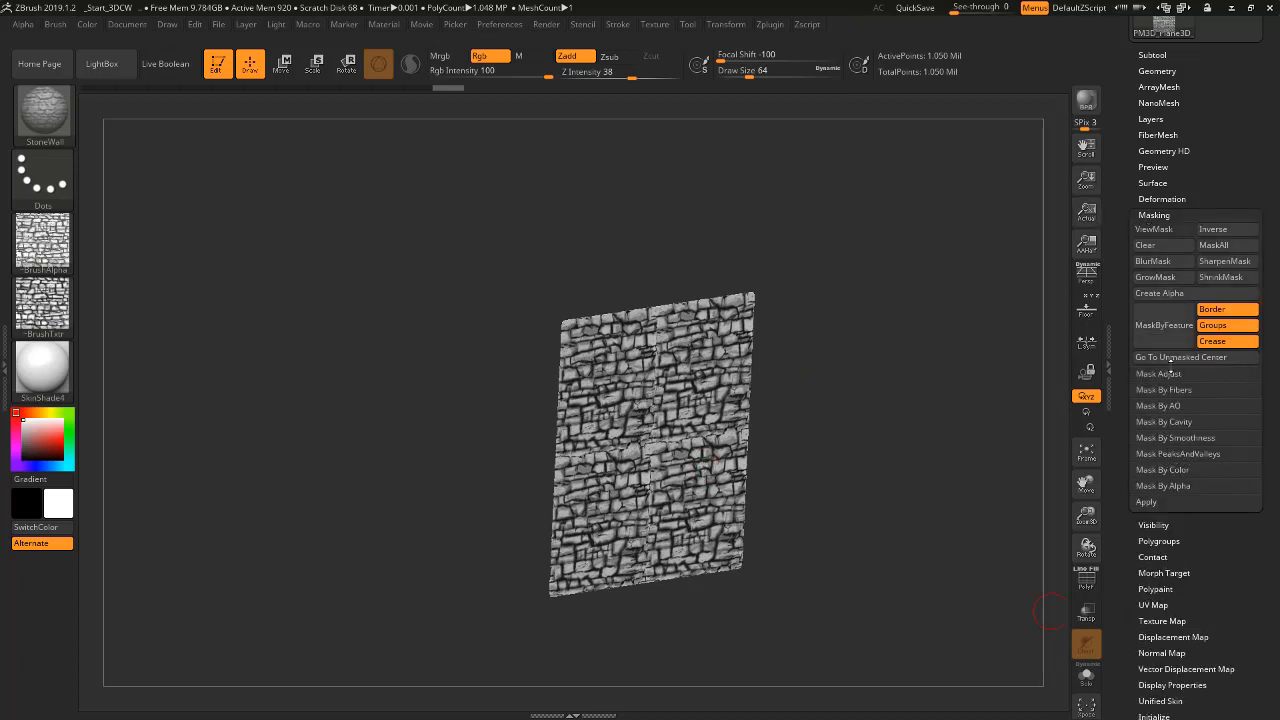
pyautogui.moveTo(1277, 474); pyautogui.dragTo(1275, 440)
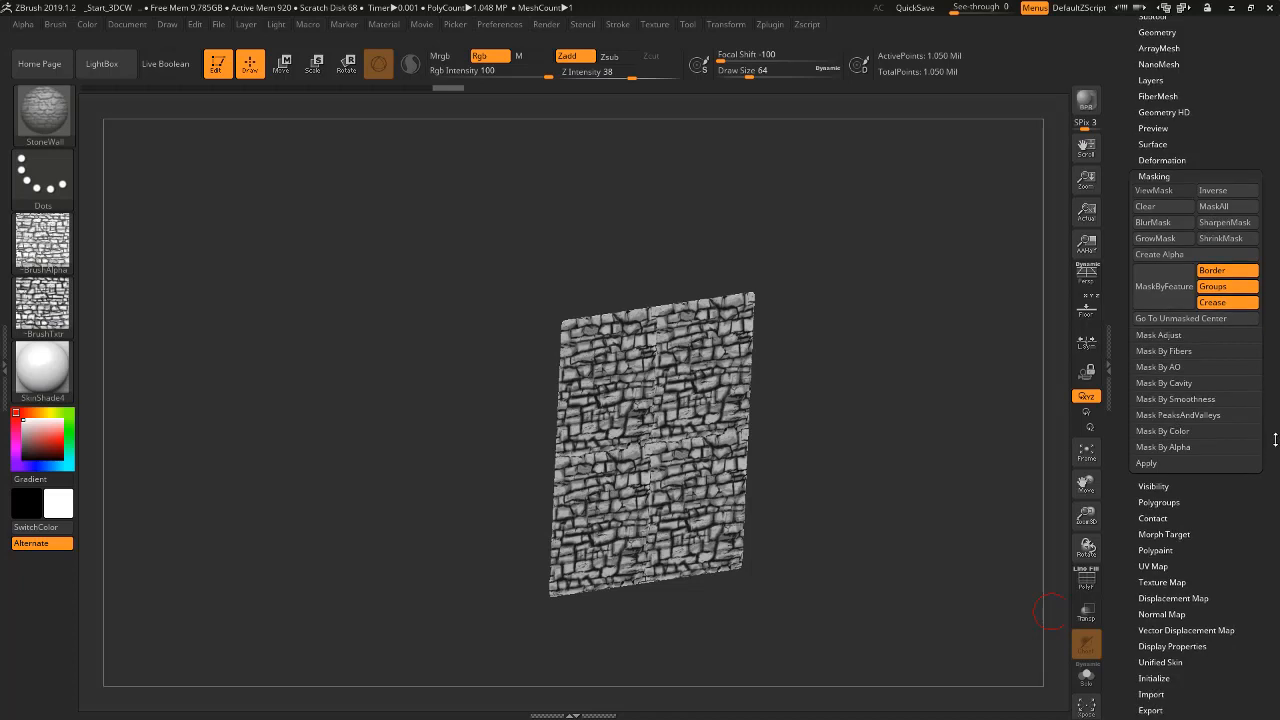
pyautogui.click(1163, 448)
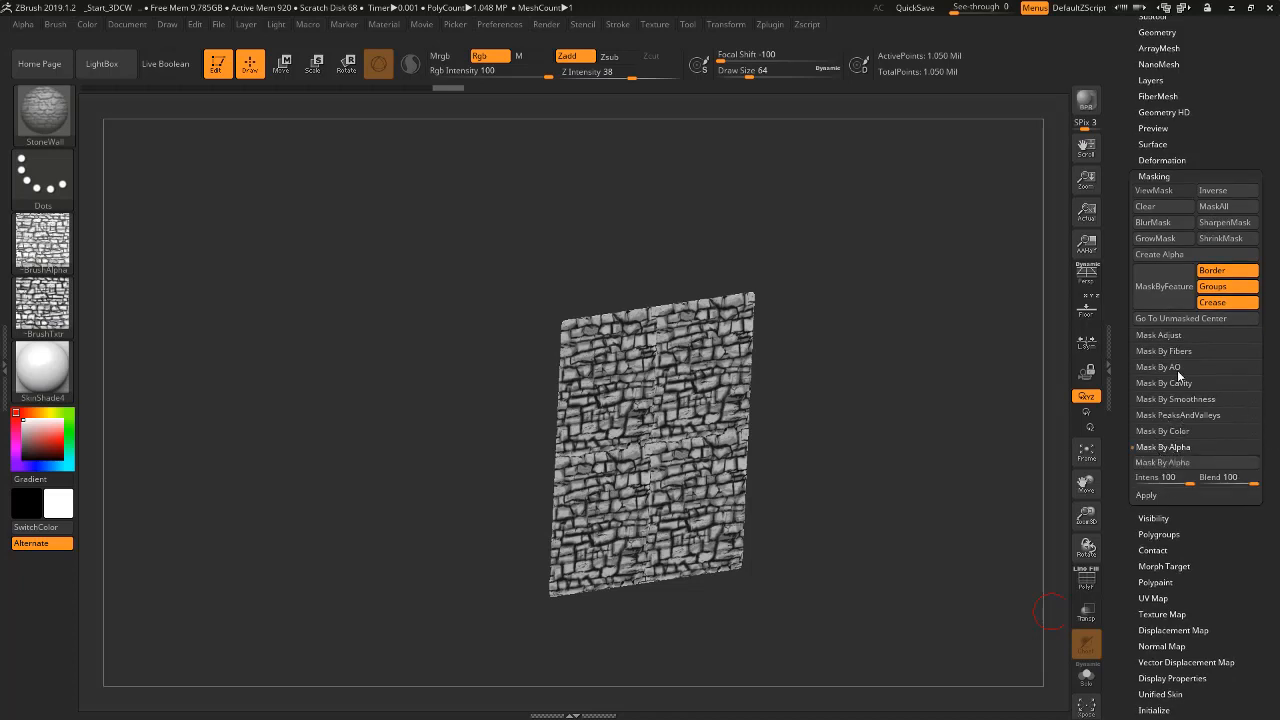
pyautogui.moveTo(1275, 476); pyautogui.dragTo(1273, 448)
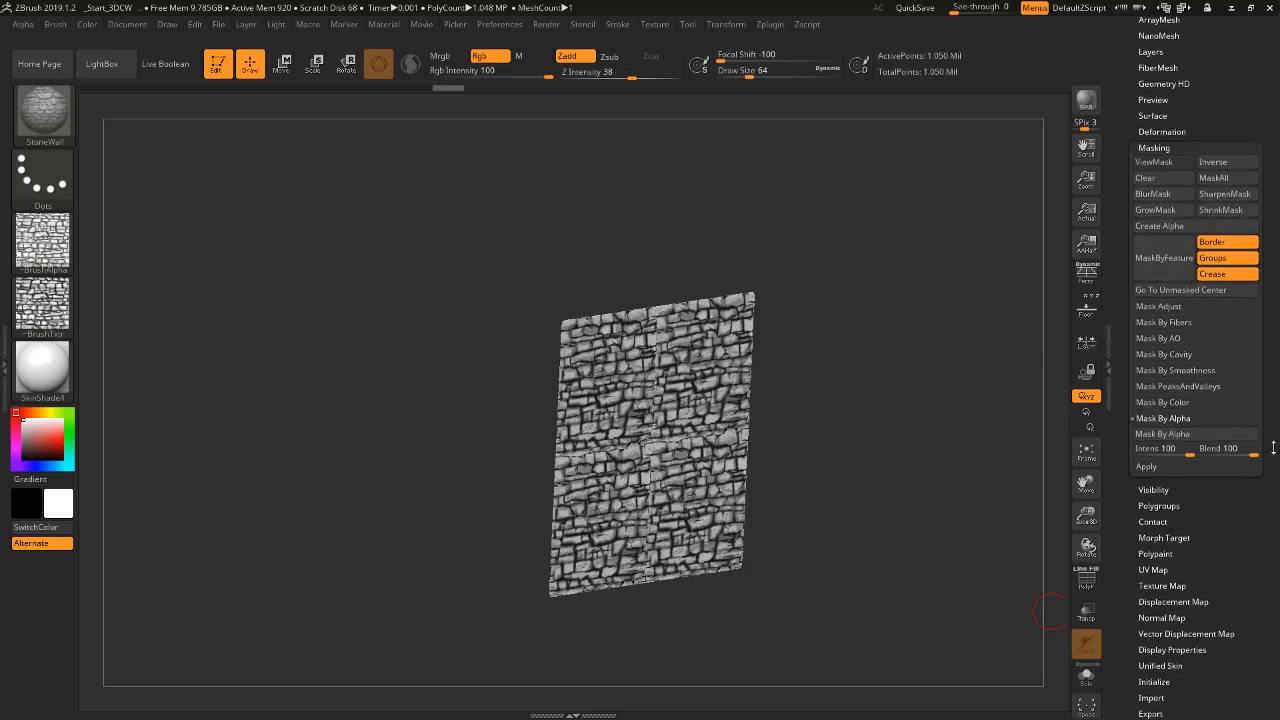
pyautogui.click(1178, 402)
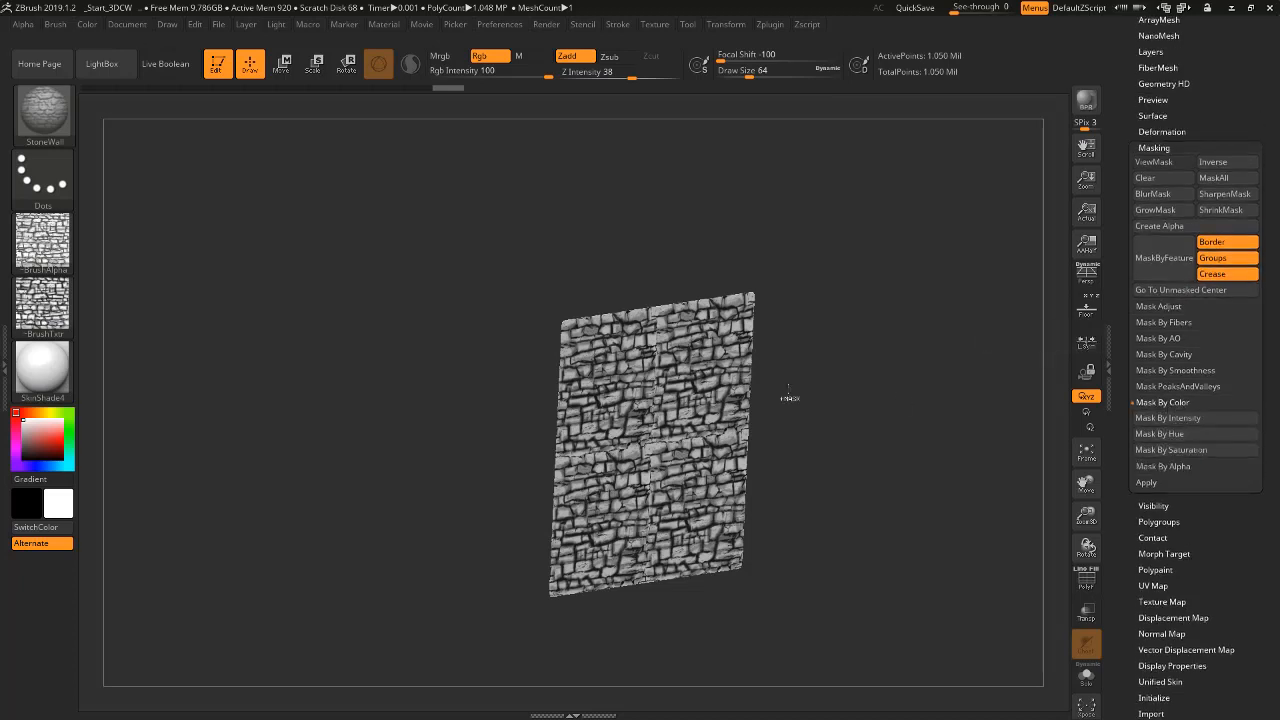
pyautogui.keyDown('ctrl'); pyautogui.moveTo(788, 390); pyautogui.dragTo(789, 454, button='right'); pyautogui.keyUp('ctrl')
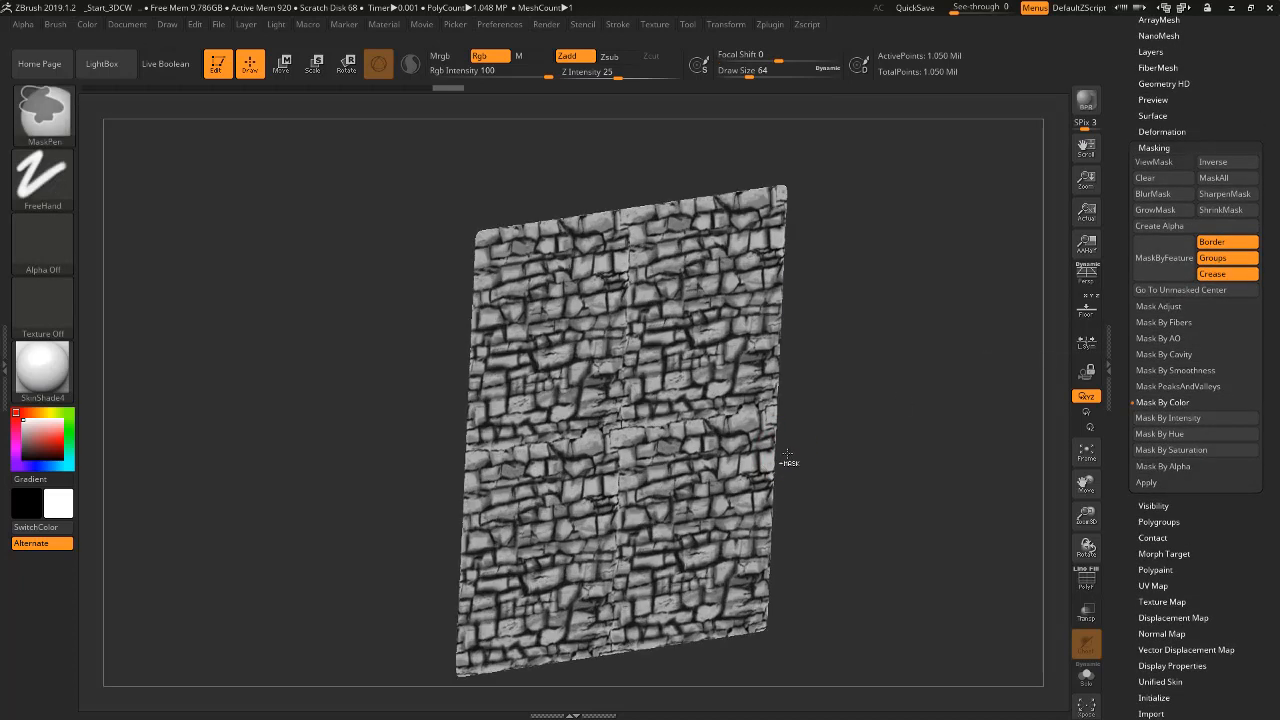
pyautogui.click(1187, 427)
pyautogui.keyDown('ctrl'); pyautogui.moveTo(842, 370); pyautogui.dragTo(853, 486, button='right'); pyautogui.keyUp('ctrl')
pyautogui.keyDown('ctrl'); pyautogui.moveTo(690, 470); pyautogui.dragTo(686, 334, button='right'); pyautogui.keyUp('ctrl')
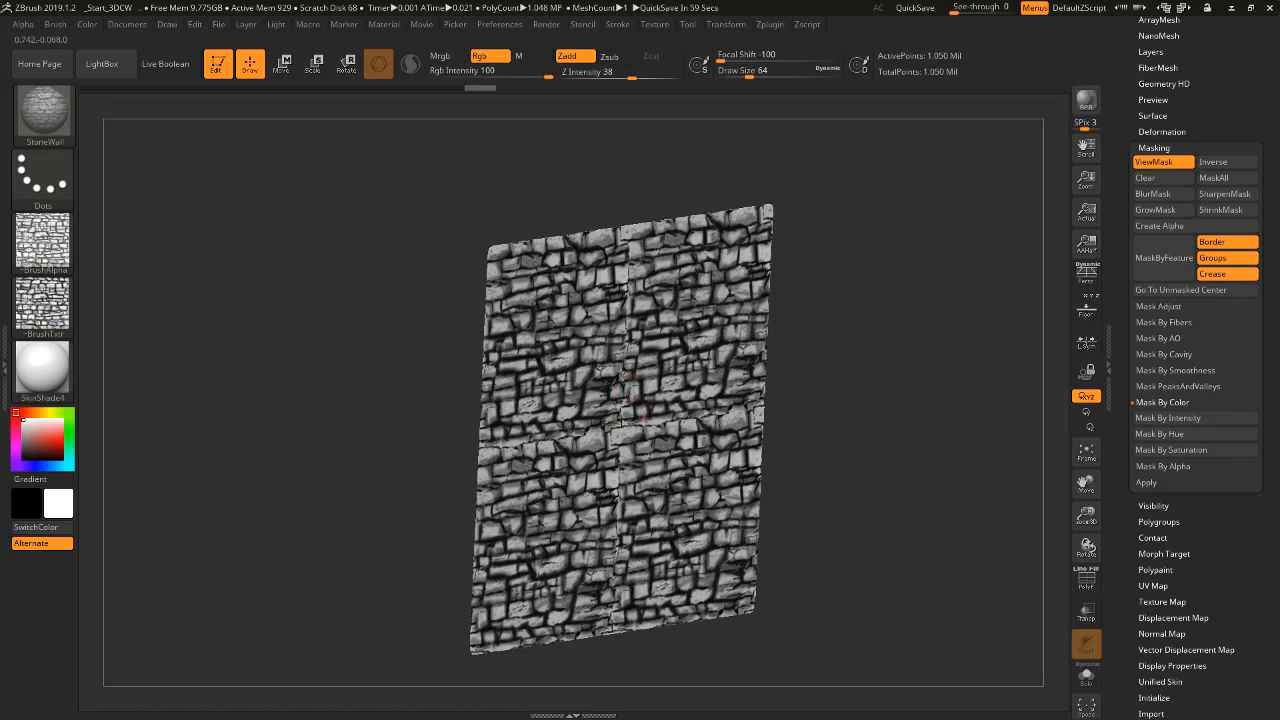
# - Raise the unmasked stones with the Inflate deformation and inspect the resulting relief
pyautogui.moveTo(1273, 660); pyautogui.dragTo(1268, 465)
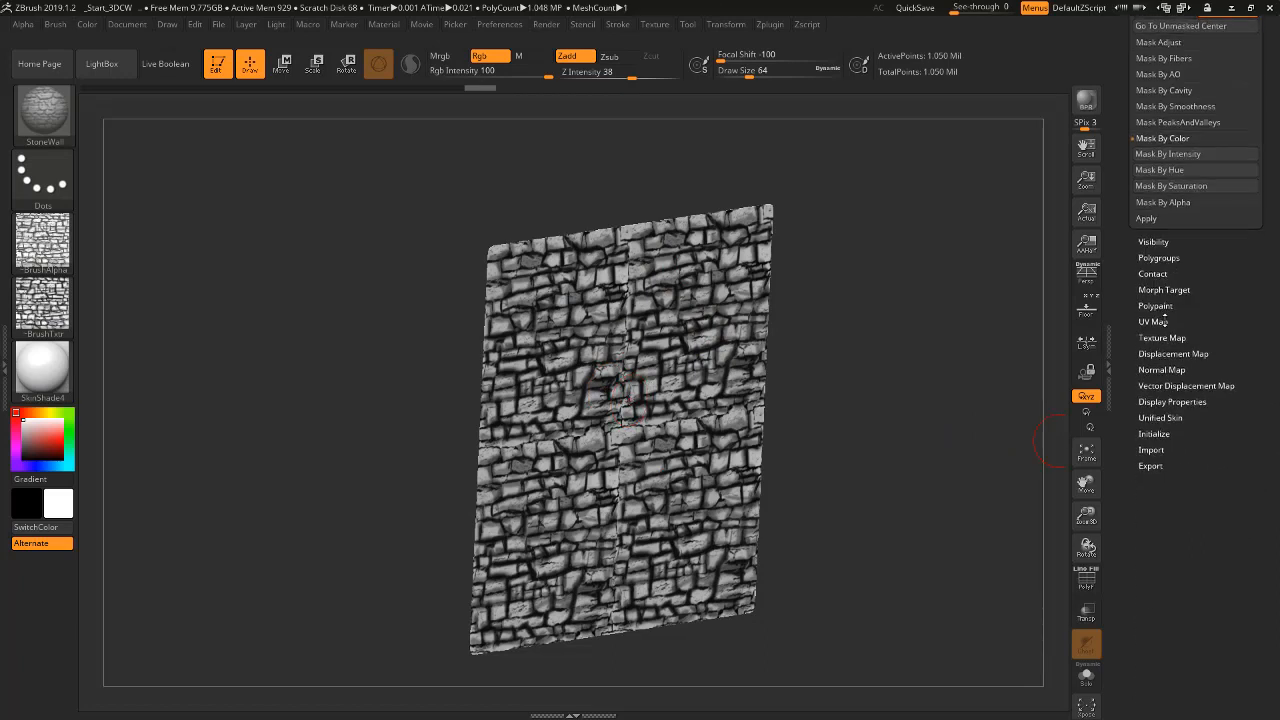
pyautogui.moveTo(1277, 288); pyautogui.dragTo(1270, 582)
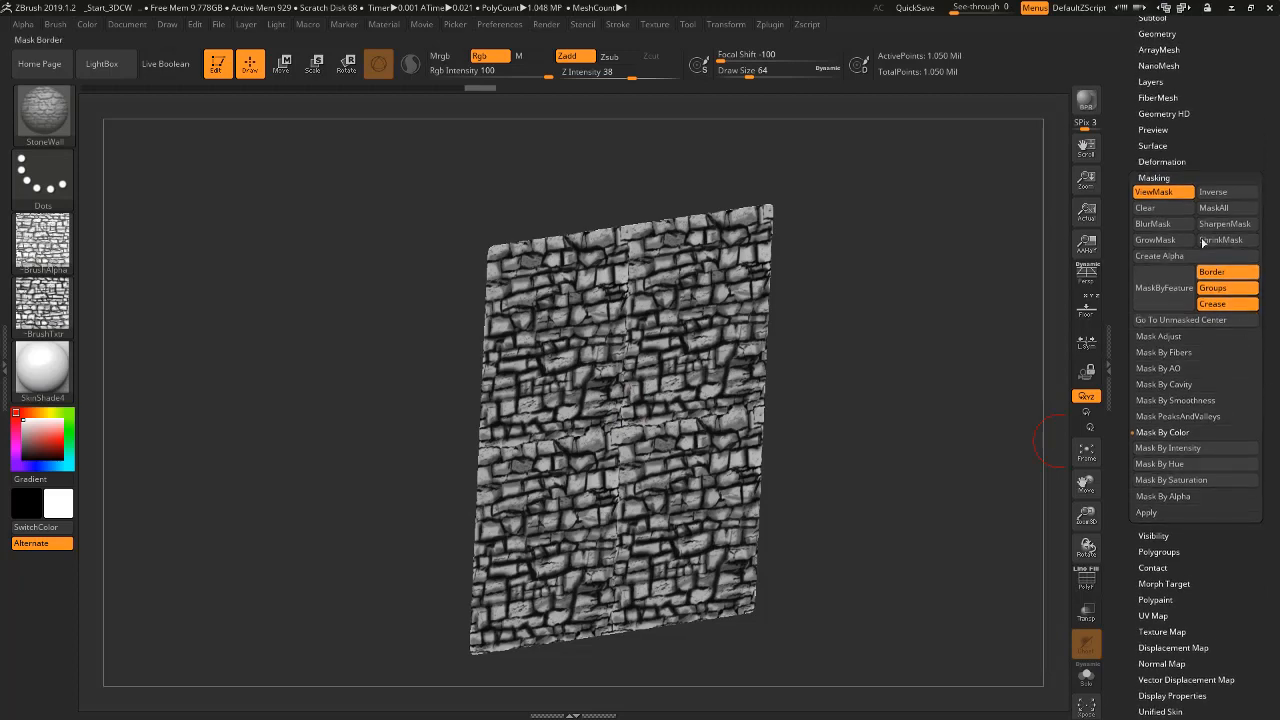
pyautogui.click(1158, 161)
pyautogui.moveTo(1195, 596); pyautogui.dragTo(1216, 595)
pyautogui.moveTo(870, 445); pyautogui.dragTo(795, 455)
pyautogui.keyDown('ctrl'); pyautogui.moveTo(821, 422); pyautogui.dragTo(850, 366, button='right'); pyautogui.keyUp('ctrl')
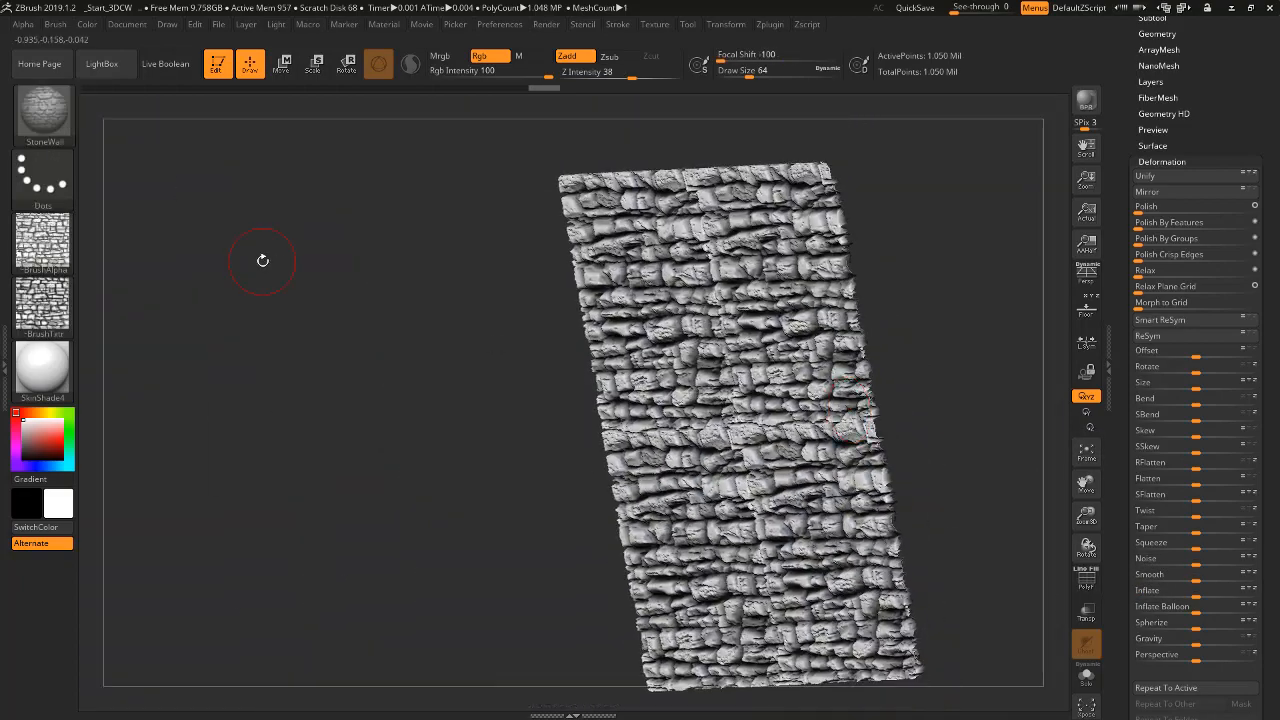
# - Set the current texture to Texture Off and fill the whole object with white
pyautogui.click(40, 300)
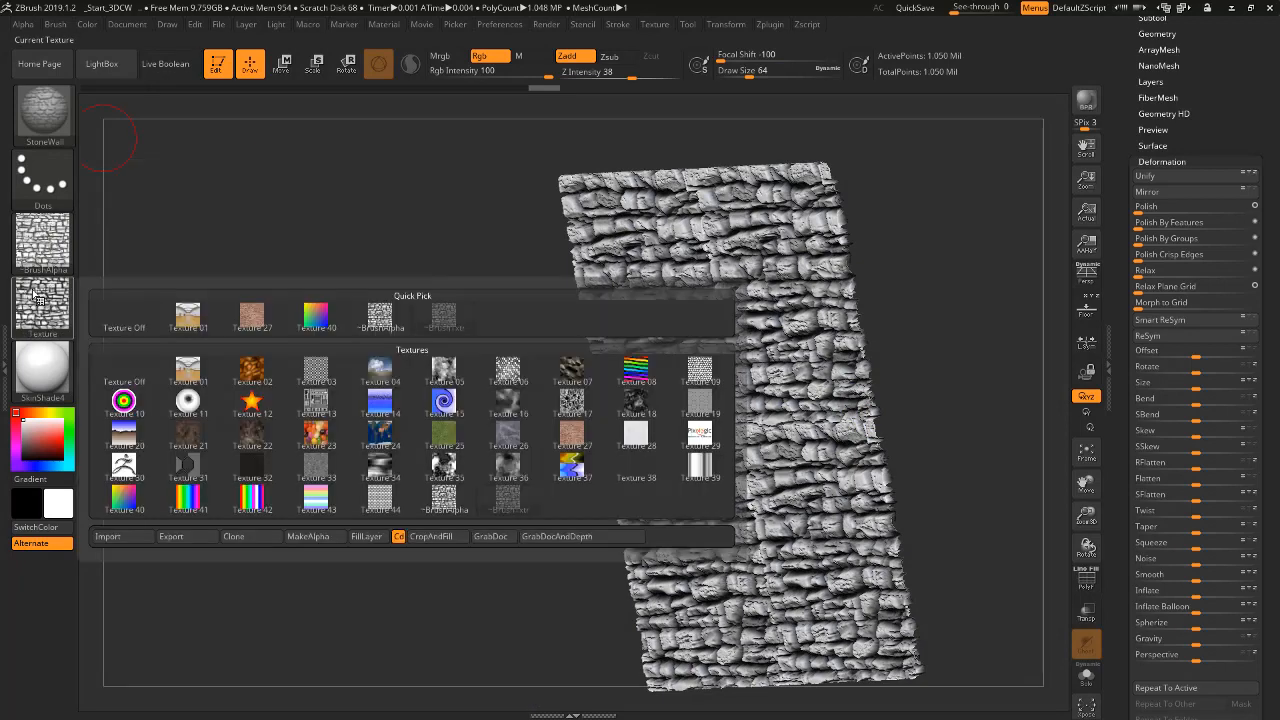
pyautogui.click(140, 316)
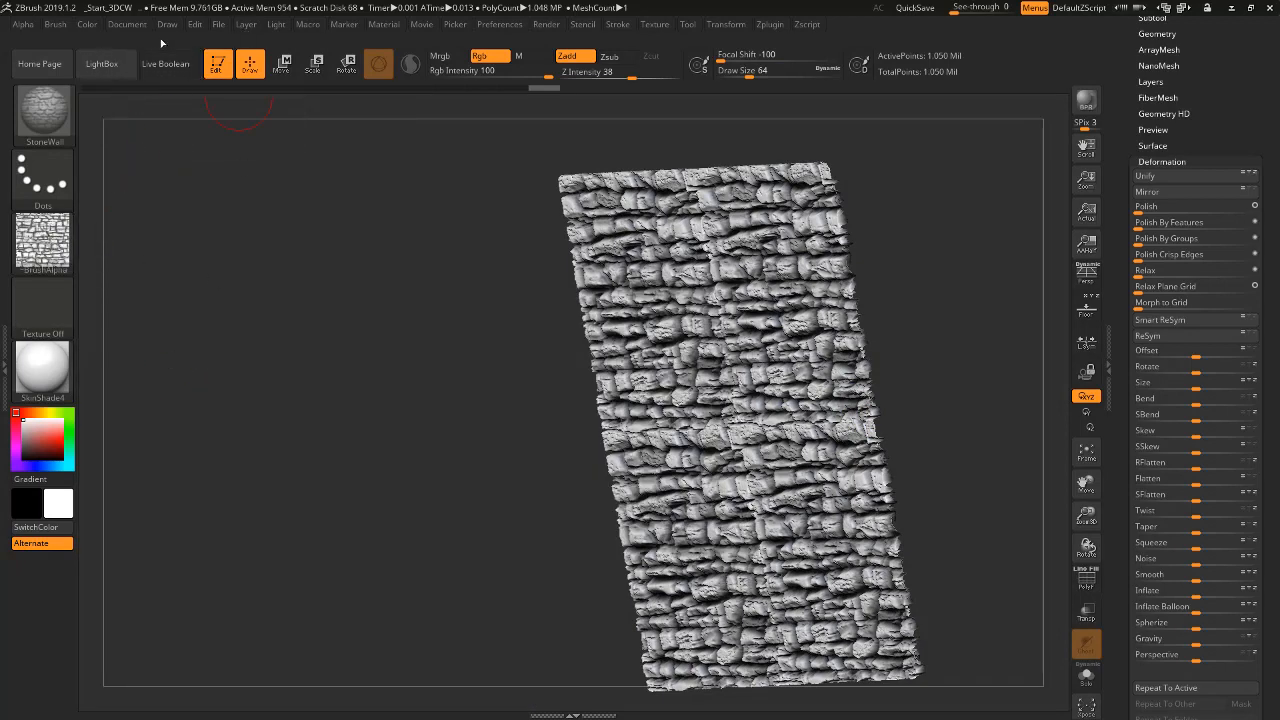
pyautogui.click(91, 27)
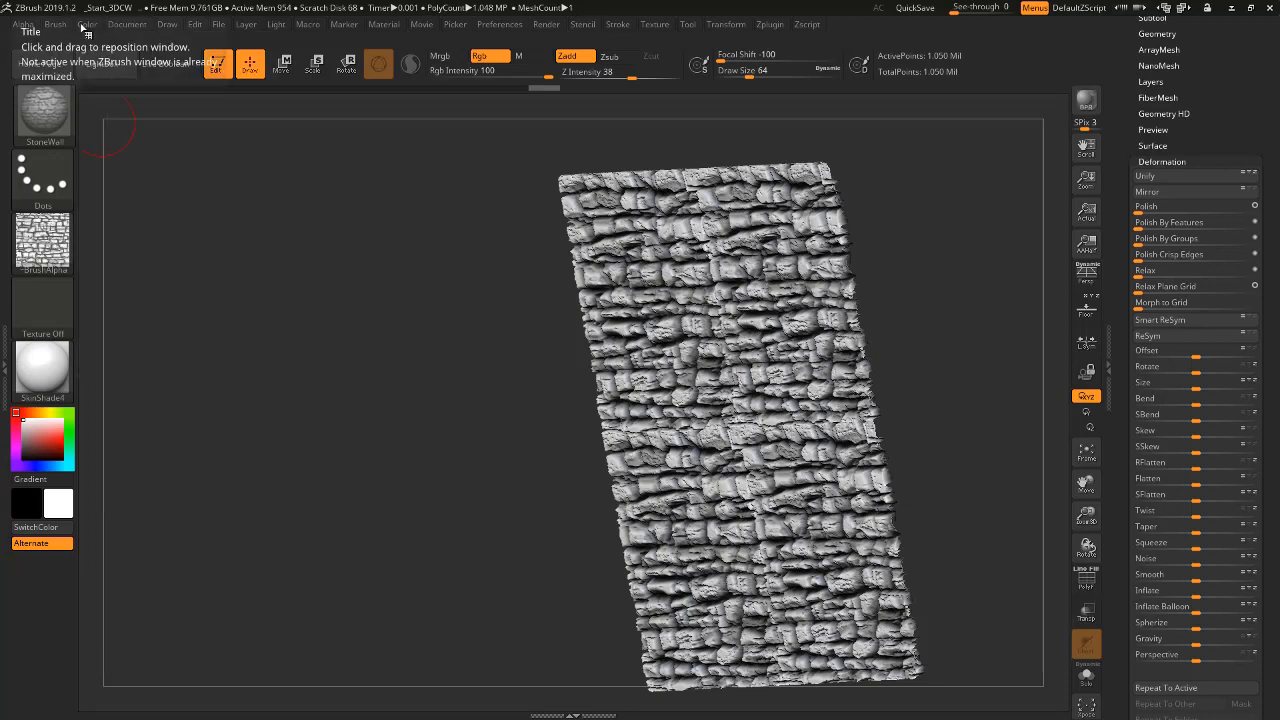
pyautogui.click(85, 27)
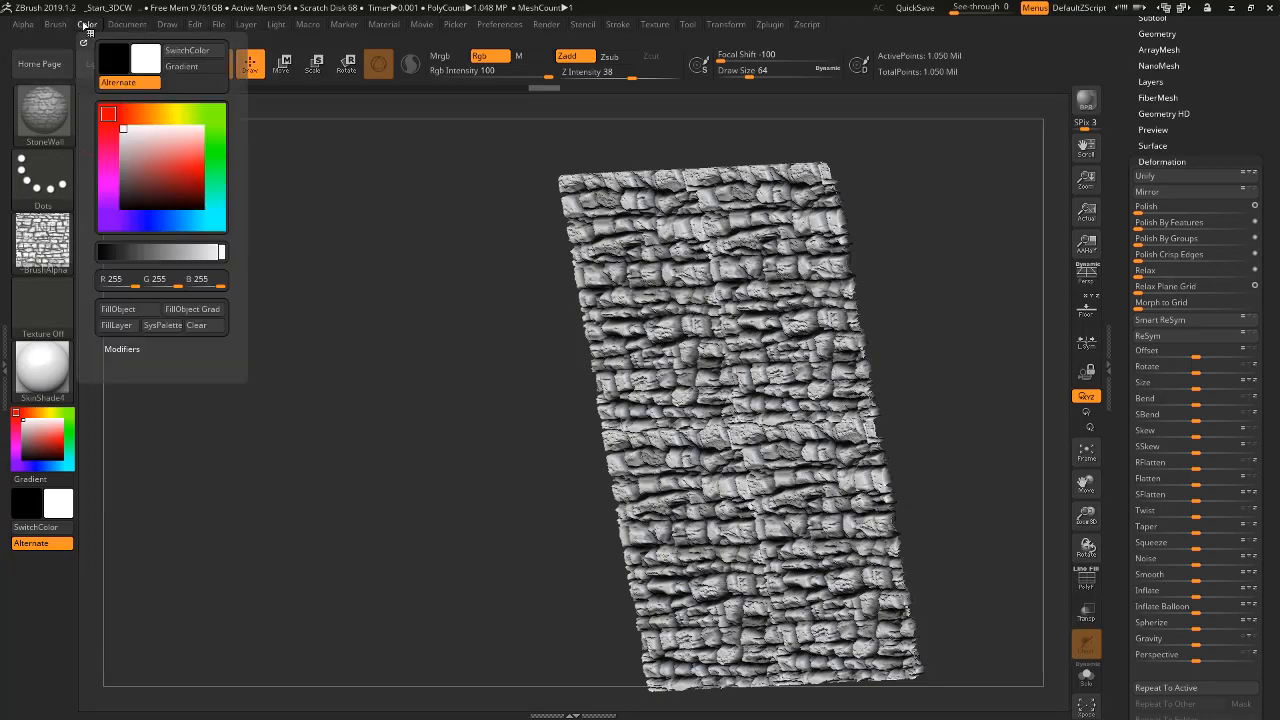
pyautogui.click(131, 310)
pyautogui.moveTo(437, 380); pyautogui.dragTo(485, 392)
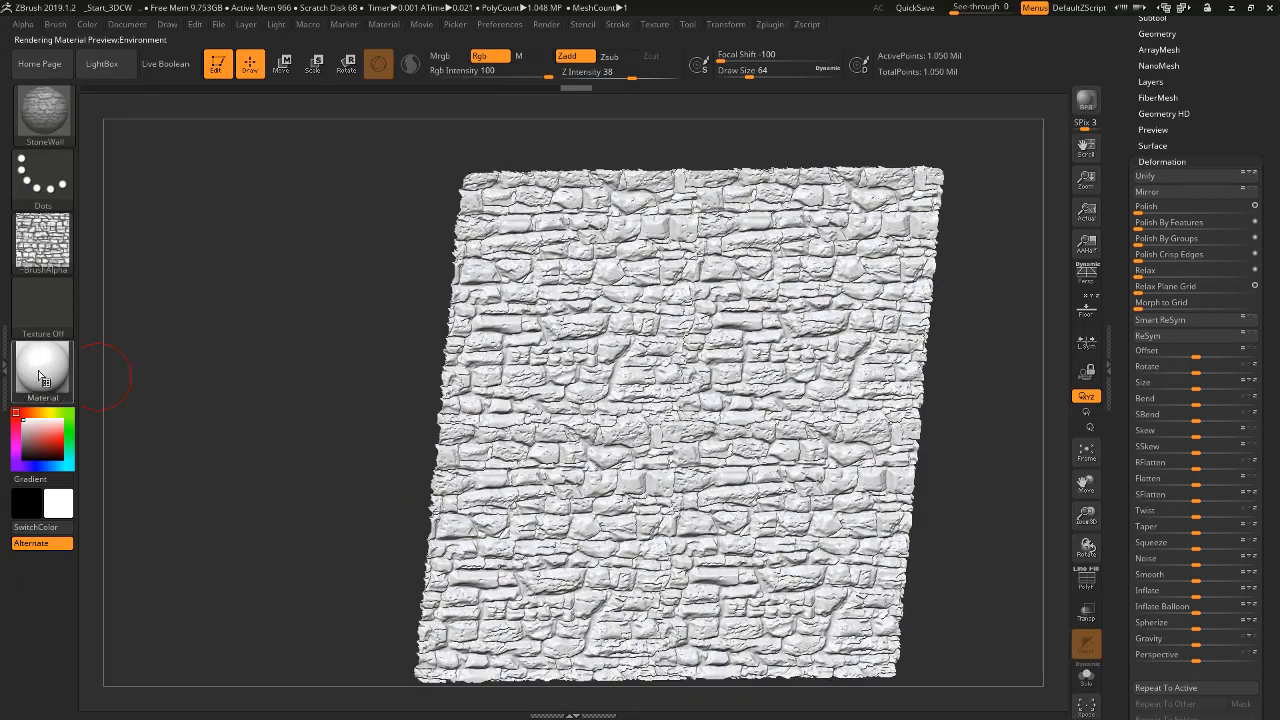
# - Apply the zbro_modeling material to the stone wall and examine its relief and tiling seams from several angles
pyautogui.click(45, 375)
pyautogui.click(188, 500)
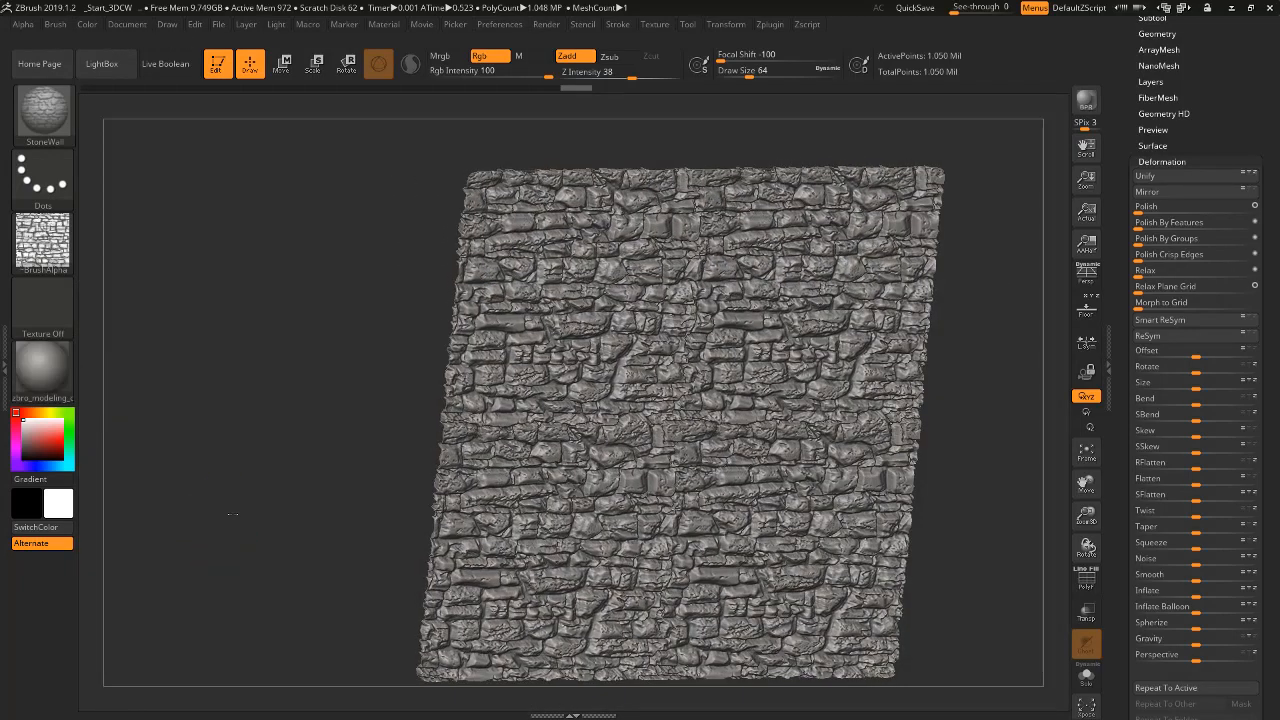
pyautogui.moveTo(262, 475)
pyautogui.keyDown('ctrl'); pyautogui.mouseDown(button='right')
pyautogui.moveTo(661, 425)
pyautogui.moveTo(714, 480)
pyautogui.moveTo(752, 400)
pyautogui.moveTo(746, 412)
pyautogui.mouseUp(button='right'); pyautogui.keyUp('ctrl')
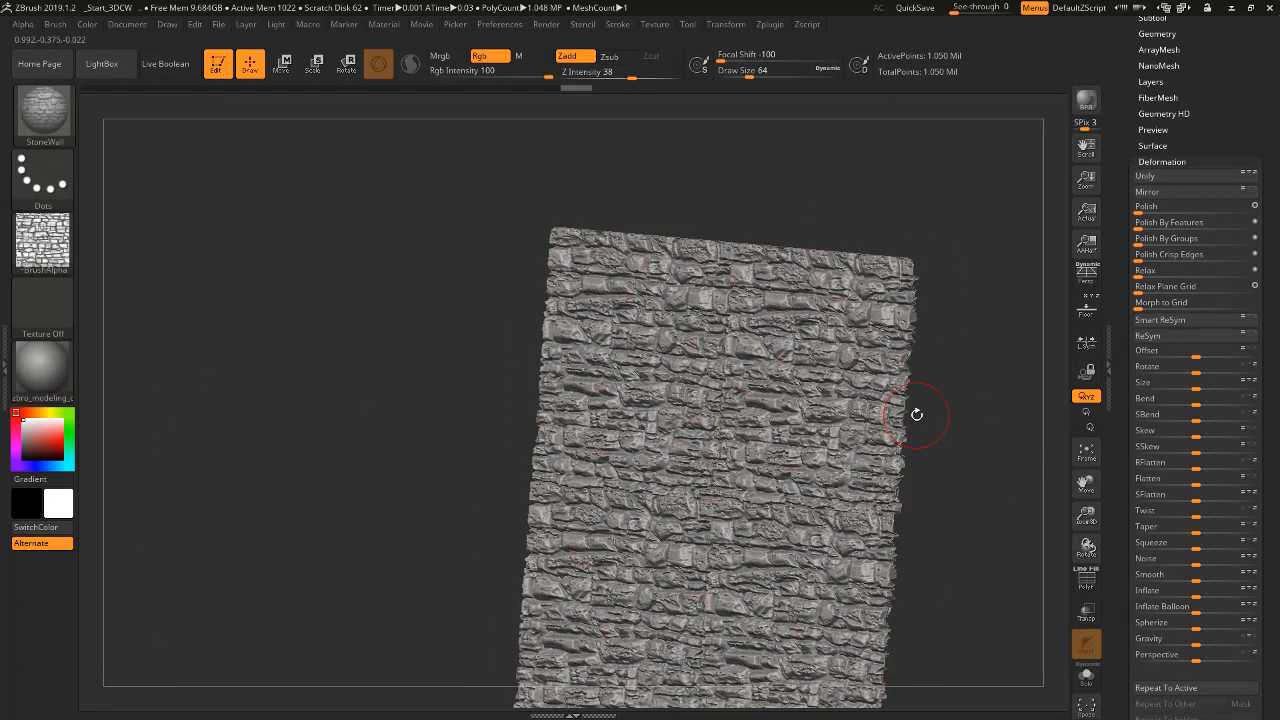
pyautogui.keyDown('ctrl'); pyautogui.moveTo(920, 491); pyautogui.dragTo(929, 505, button='right'); pyautogui.keyUp('ctrl')
pyautogui.moveTo(871, 424)
pyautogui.mouseDown(button='right')
pyautogui.moveTo(889, 457)
pyautogui.moveTo(905, 430)
pyautogui.mouseUp(button='right')
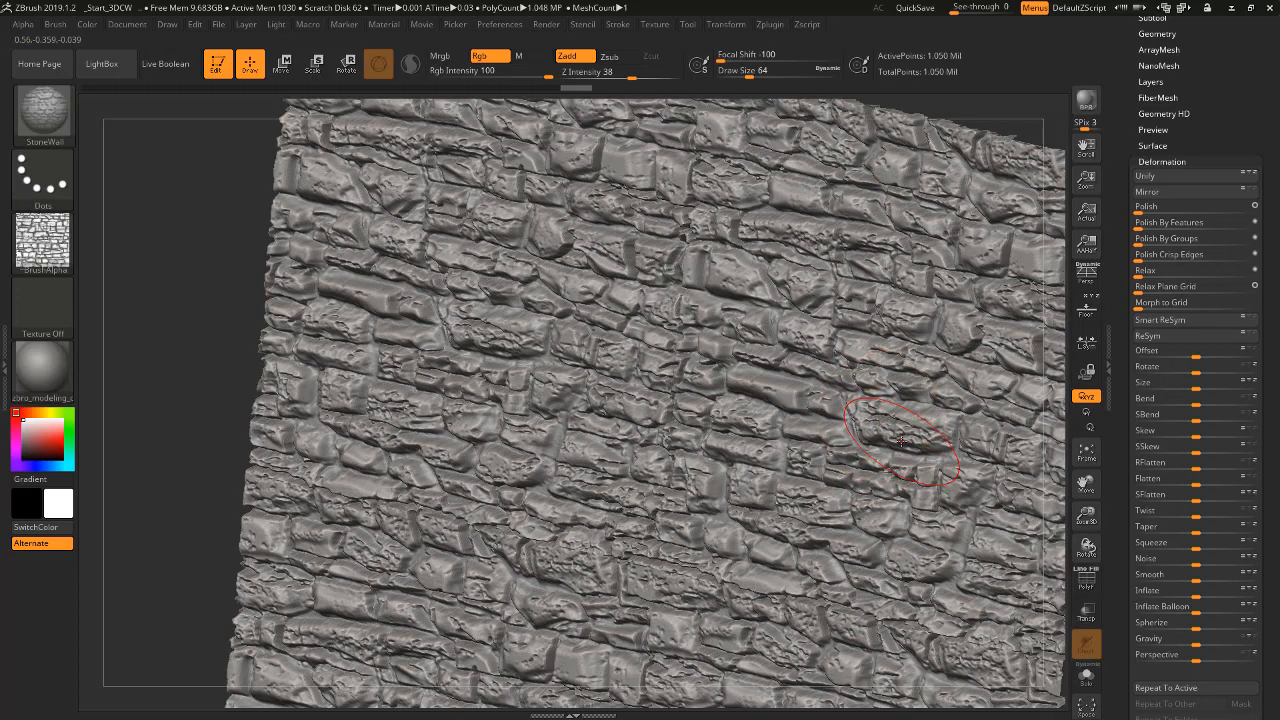
pyautogui.moveTo(904, 434)
pyautogui.keyDown('ctrl'); pyautogui.mouseDown(button='right')
pyautogui.moveTo(900, 382)
pyautogui.moveTo(936, 378)
pyautogui.mouseUp(button='right'); pyautogui.keyUp('ctrl')
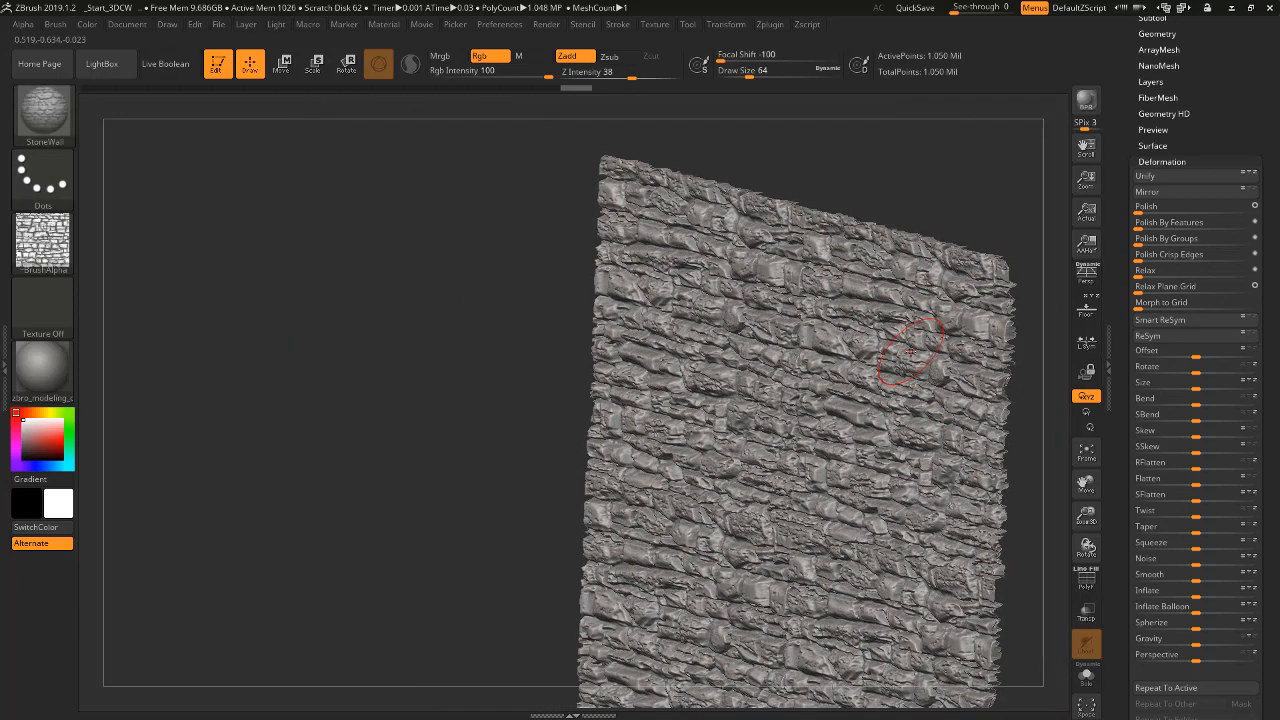
pyautogui.moveTo(910, 350); pyautogui.dragTo(765, 331, button='right')
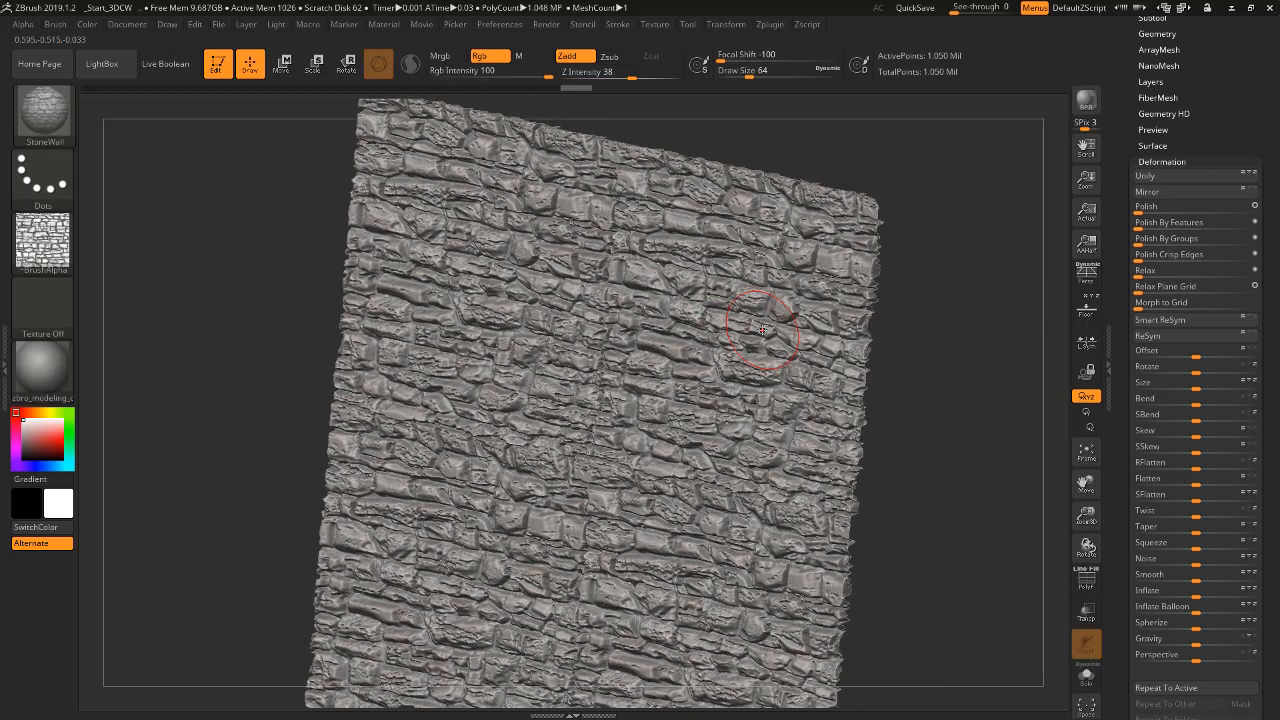